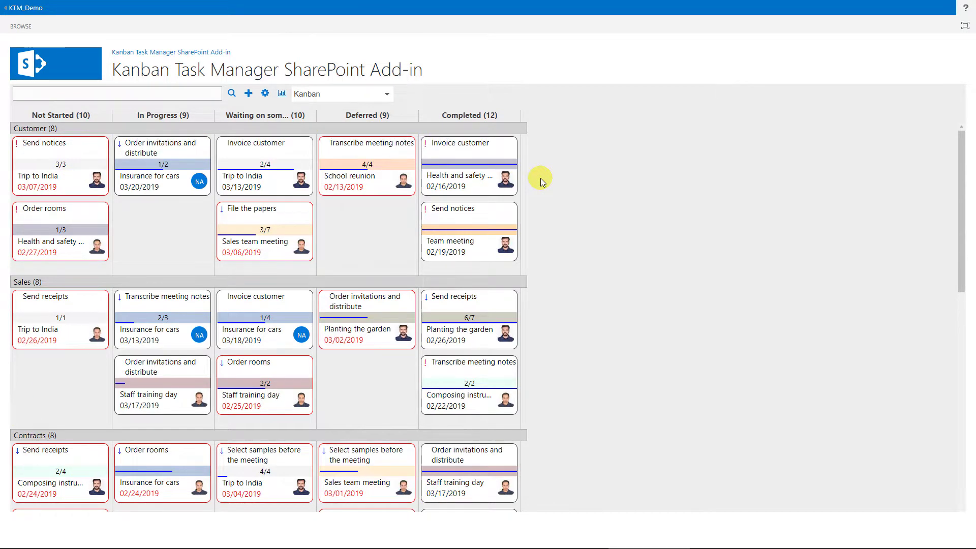
- Drag cards between lanes, ending with Send receipts in the Customer lane's In Progress column
{"action": "scroll", "coordinate": [540, 178], "scroll_direction": "down", "scroll_amount": 8}
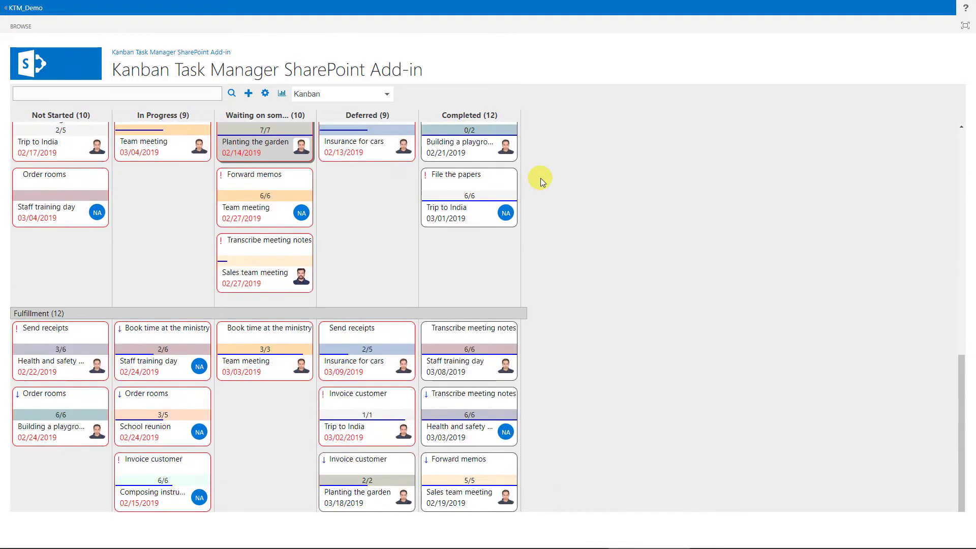
{"action": "scroll", "coordinate": [541, 178], "scroll_direction": "up", "scroll_amount": 8}
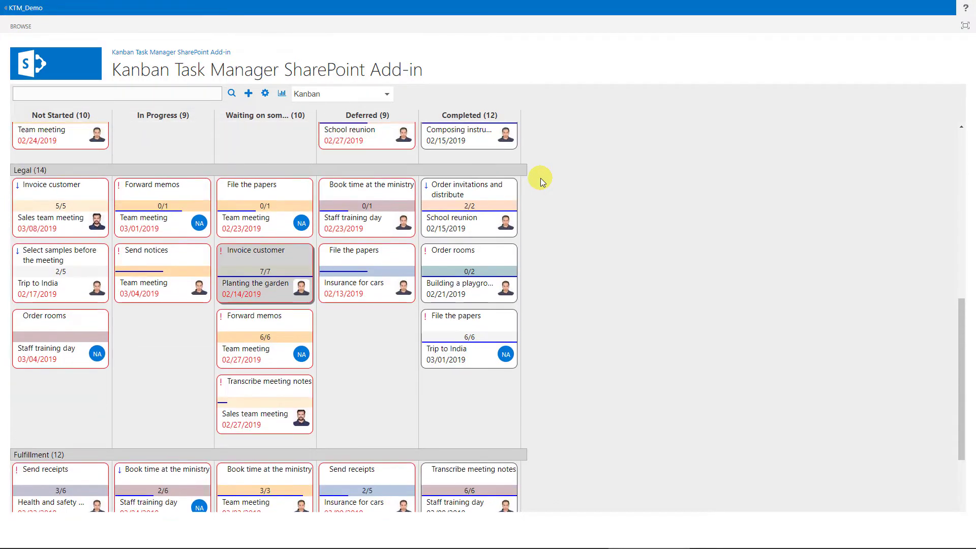
{"action": "scroll", "coordinate": [540, 178], "scroll_direction": "up", "scroll_amount": 3}
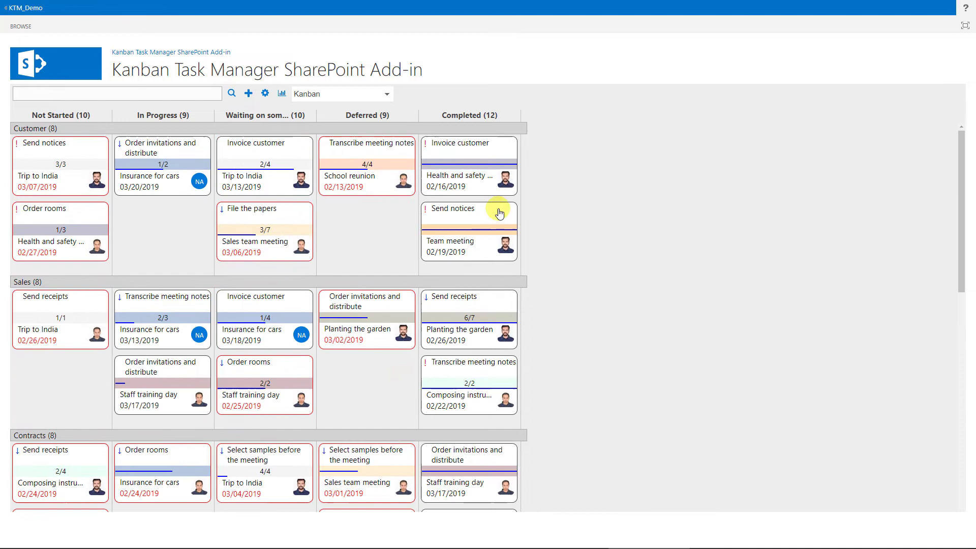
{"action": "left_click_drag", "start_coordinate": [498, 211], "coordinate": [396, 234]}
{"action": "left_click_drag", "start_coordinate": [388, 305], "coordinate": [437, 236]}
{"action": "left_click_drag", "start_coordinate": [369, 230], "coordinate": [356, 330]}
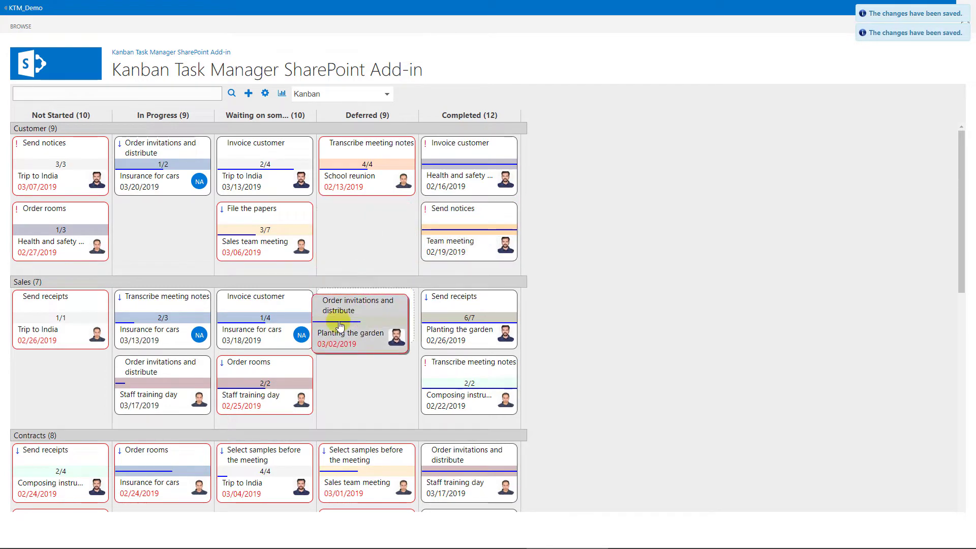
{"action": "left_click_drag", "start_coordinate": [105, 309], "coordinate": [174, 255]}
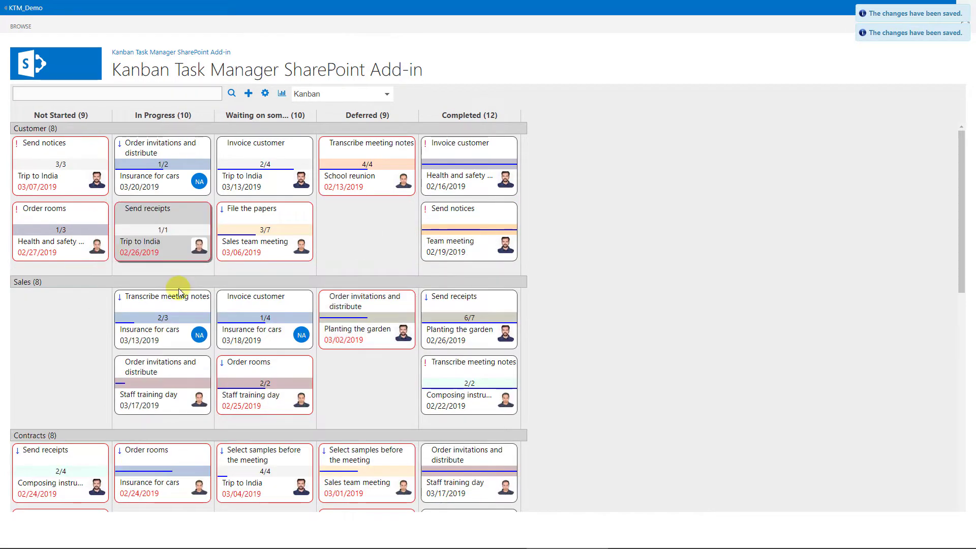
{"action": "left_click_drag", "start_coordinate": [71, 246], "coordinate": [65, 333]}
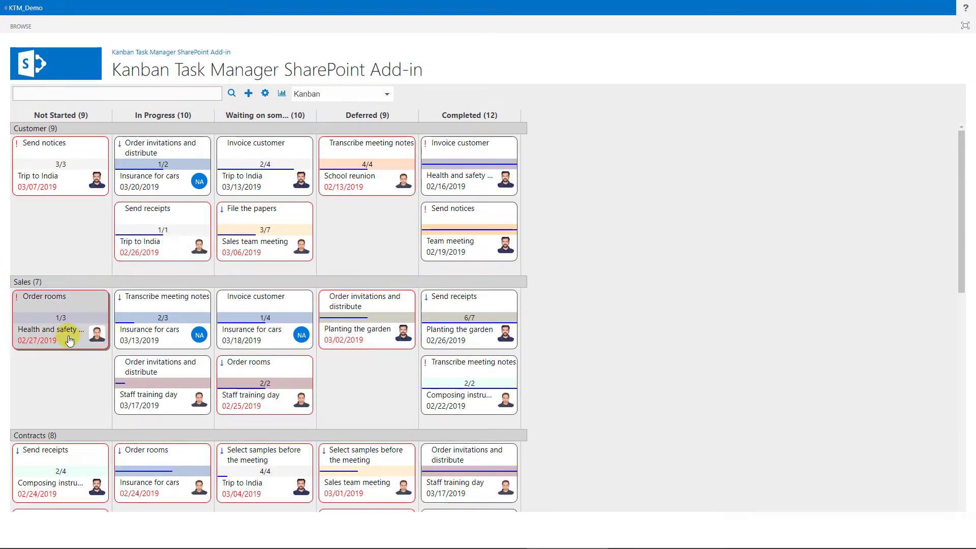
- Zoom the page in two steps, then reset it to normal size
{"action": "key", "text": "ctrl+plus"}
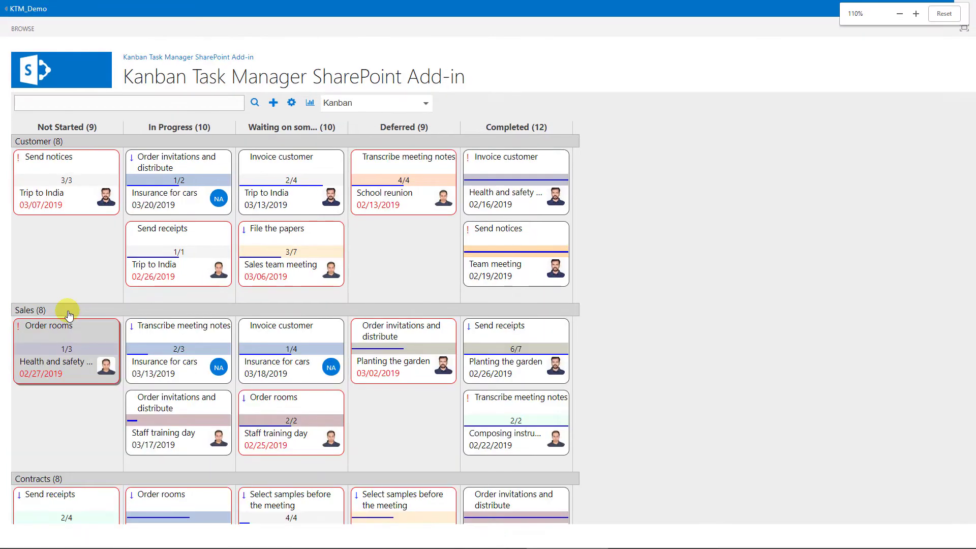
{"action": "key", "text": "ctrl+plus"}
{"action": "key", "text": "ctrl+0"}
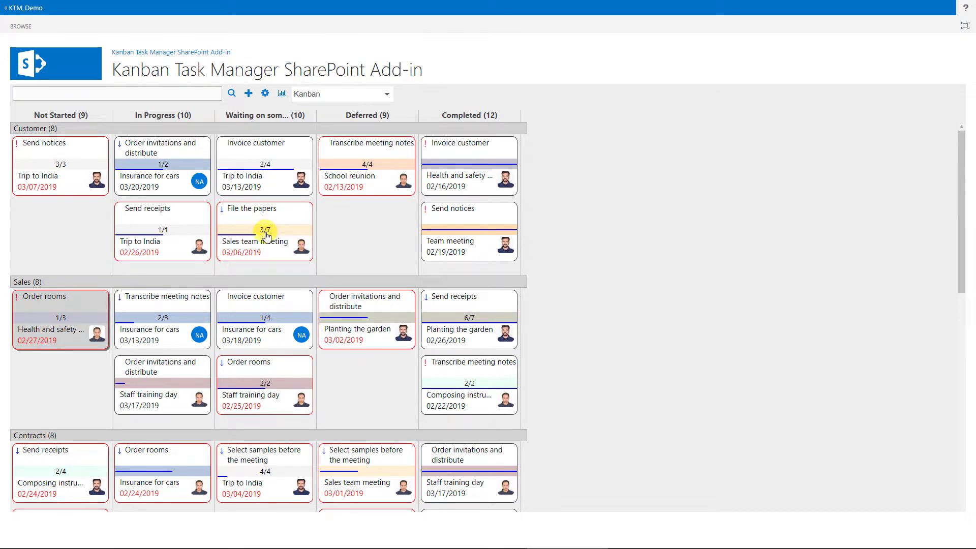
{"action": "double_click", "coordinate": [265, 235]}
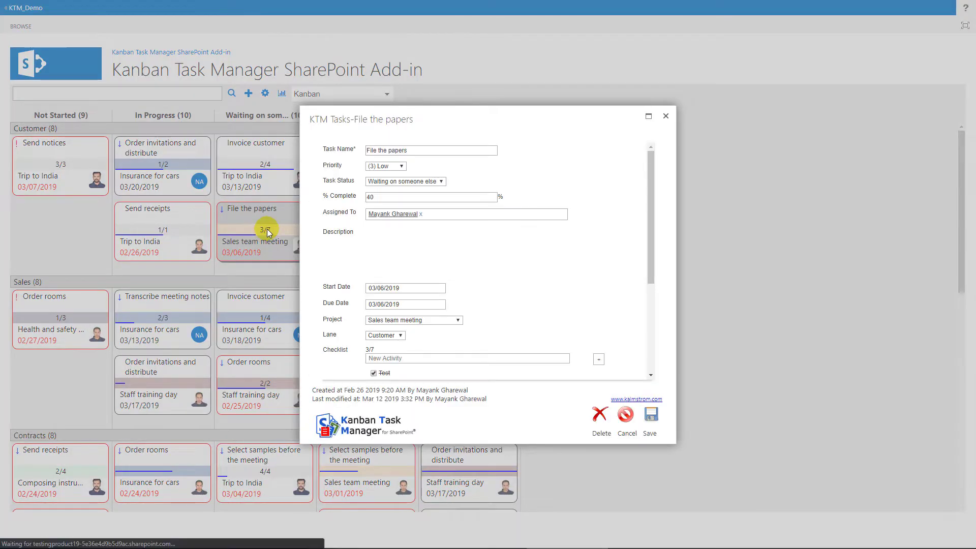
{"action": "scroll", "coordinate": [649, 185], "scroll_direction": "down", "scroll_amount": 8}
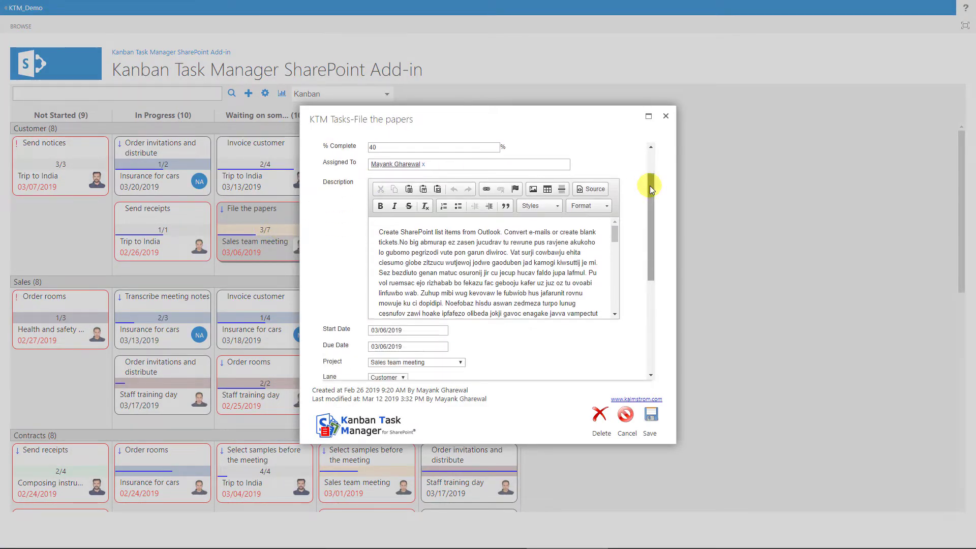
{"action": "scroll", "coordinate": [649, 185], "scroll_direction": "up", "scroll_amount": 4}
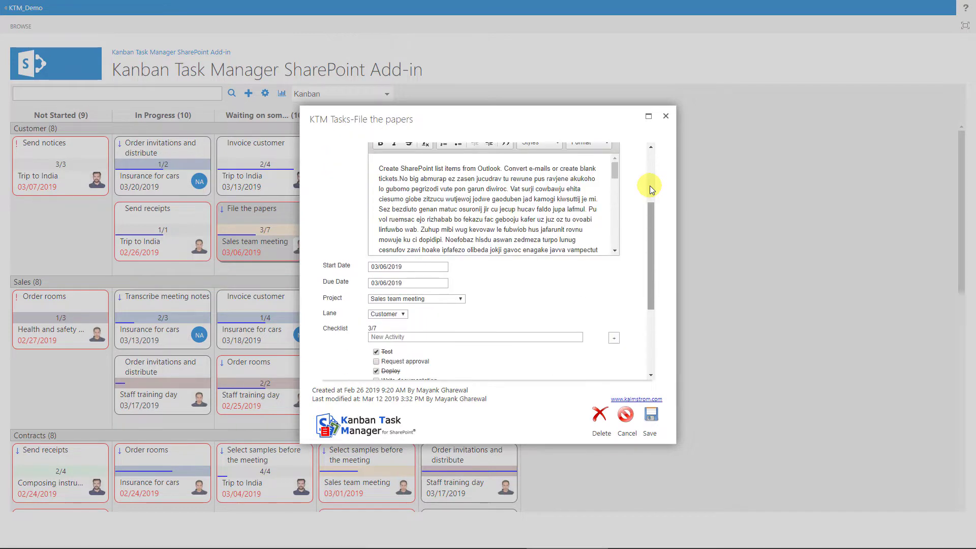
{"action": "scroll", "coordinate": [649, 185], "scroll_direction": "down", "scroll_amount": 4}
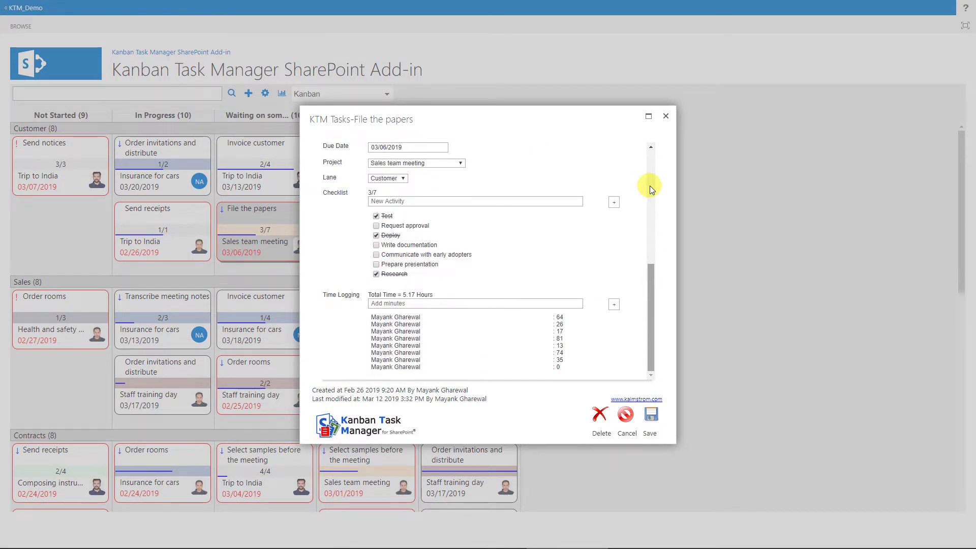
{"action": "left_click", "coordinate": [666, 116]}
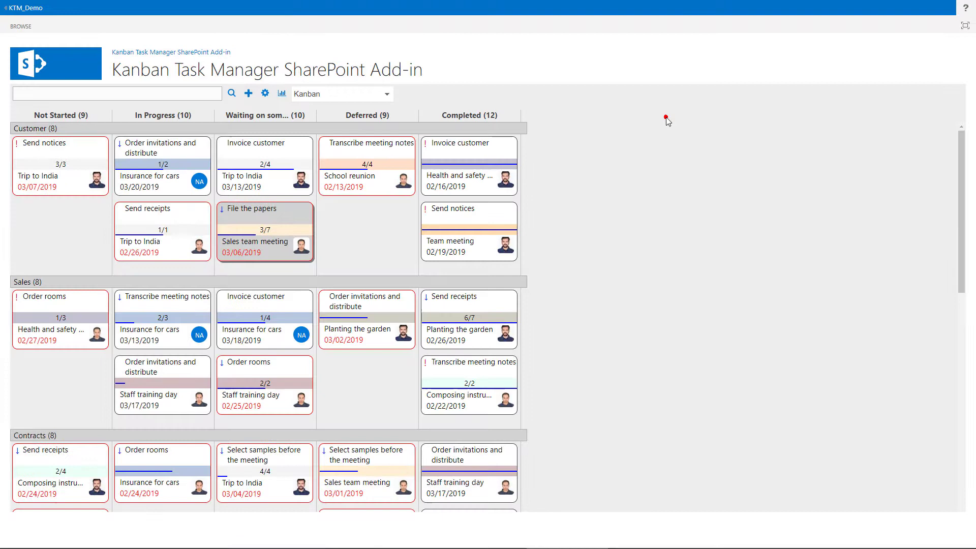
{"action": "double_click", "coordinate": [365, 239]}
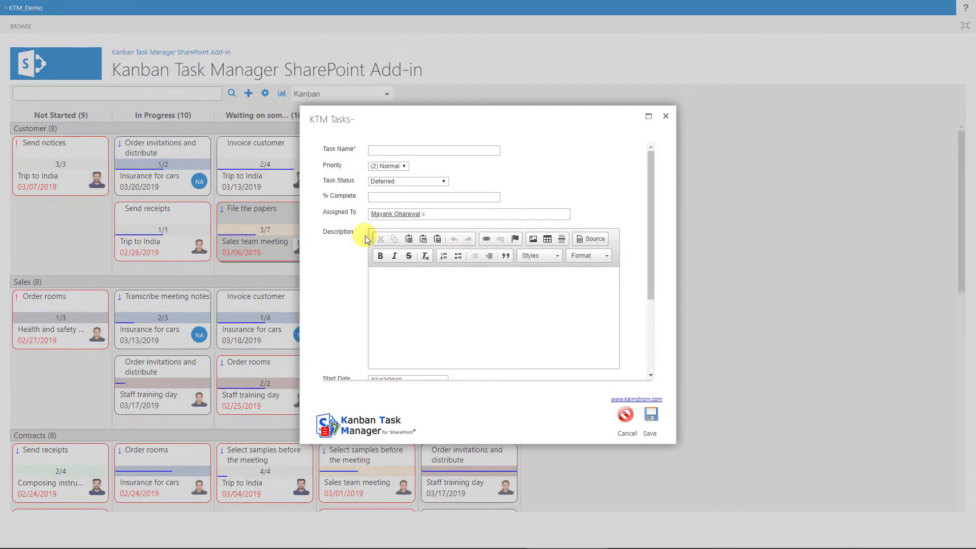
{"action": "left_click", "coordinate": [667, 117]}
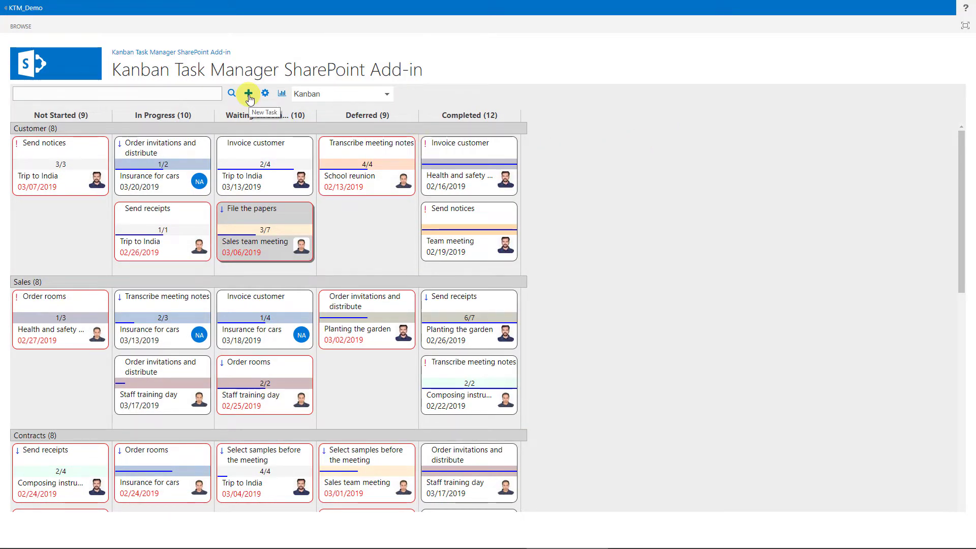
- Filter to one assignee's high-priority Trip to India tasks, copy that filter, then clear it
{"action": "left_click", "coordinate": [232, 93]}
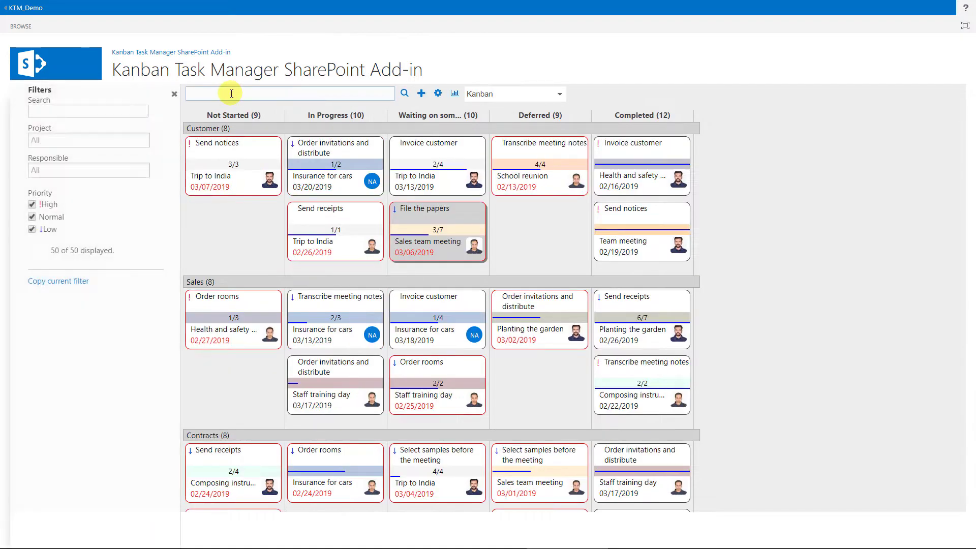
{"action": "left_click", "coordinate": [102, 139]}
{"action": "scroll", "coordinate": [141, 180], "scroll_direction": "down", "scroll_amount": 1}
{"action": "left_click", "coordinate": [57, 263]}
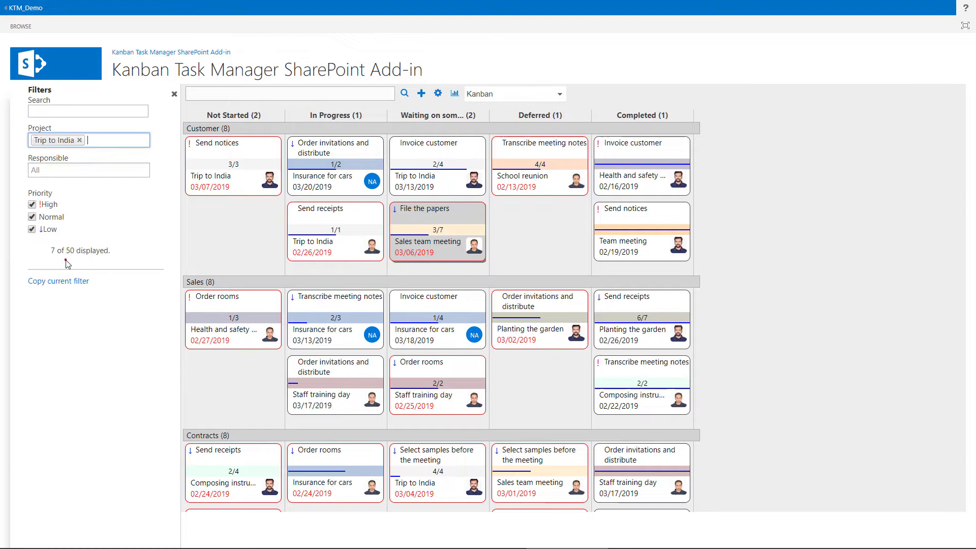
{"action": "left_click", "coordinate": [79, 173]}
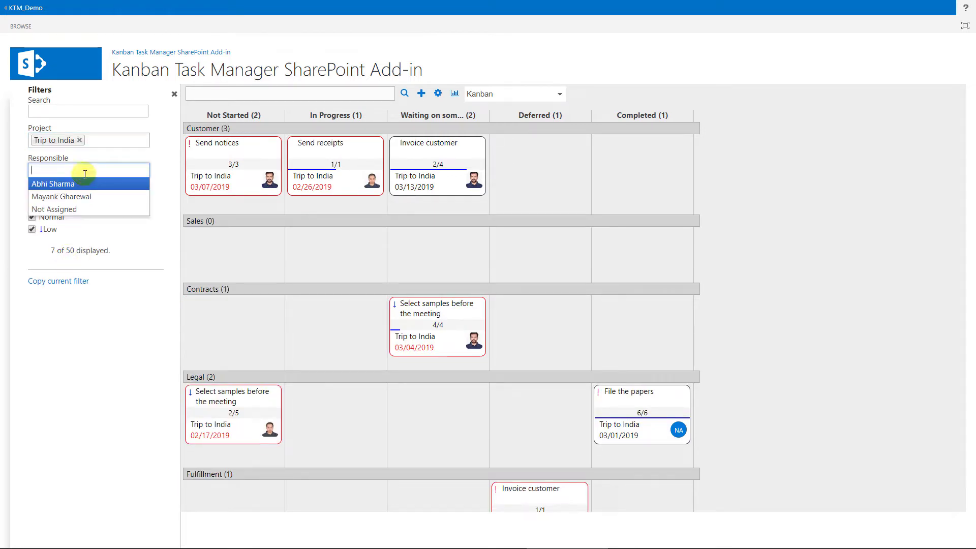
{"action": "left_click", "coordinate": [82, 183]}
{"action": "left_click", "coordinate": [32, 216]}
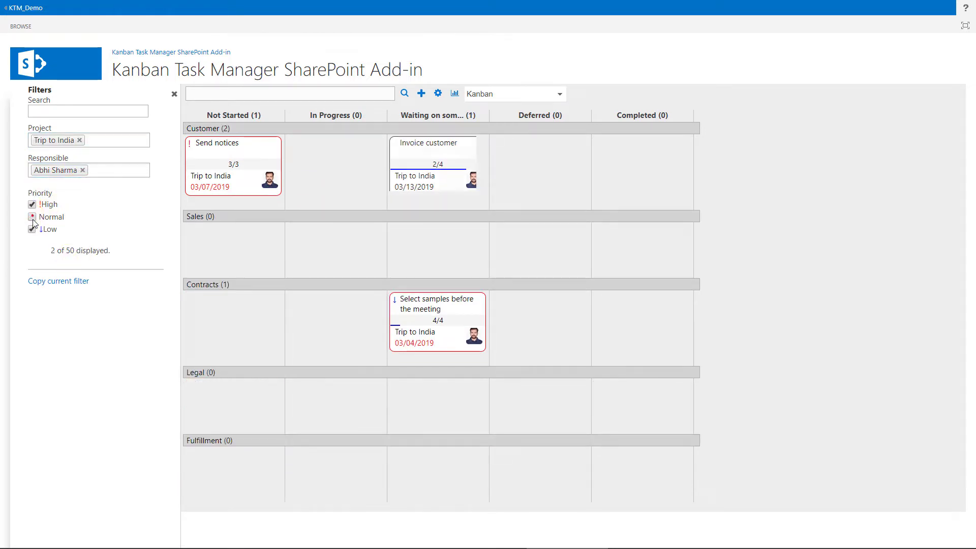
{"action": "left_click", "coordinate": [31, 229]}
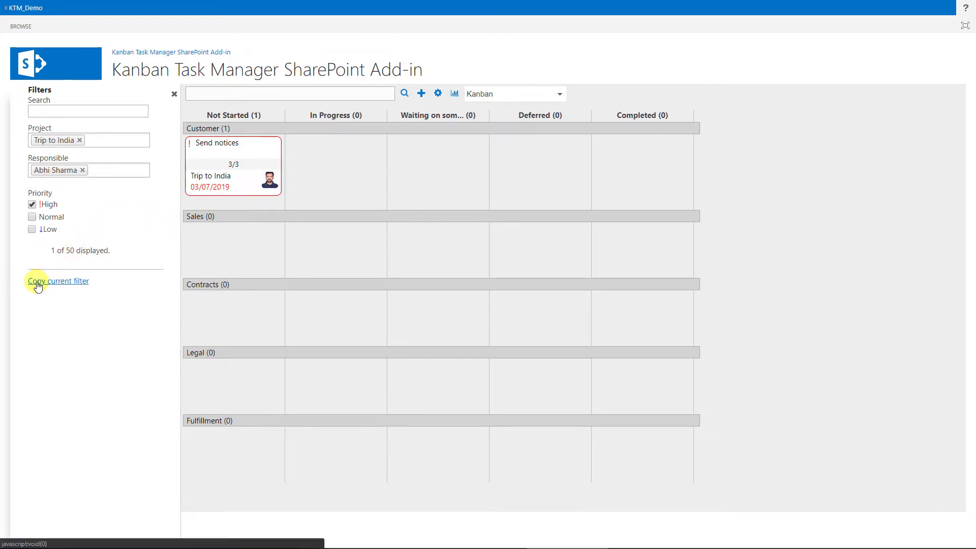
{"action": "left_click", "coordinate": [68, 285]}
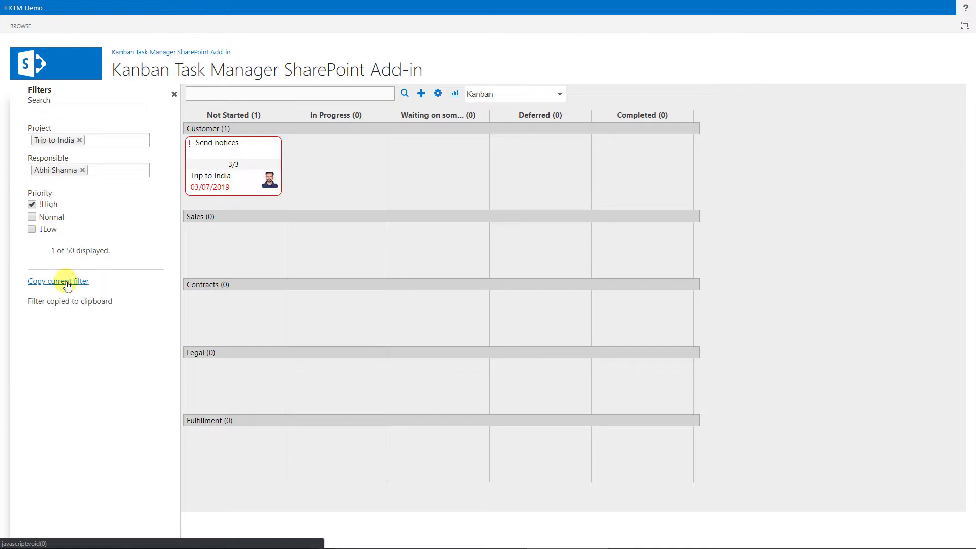
{"action": "left_click", "coordinate": [174, 94]}
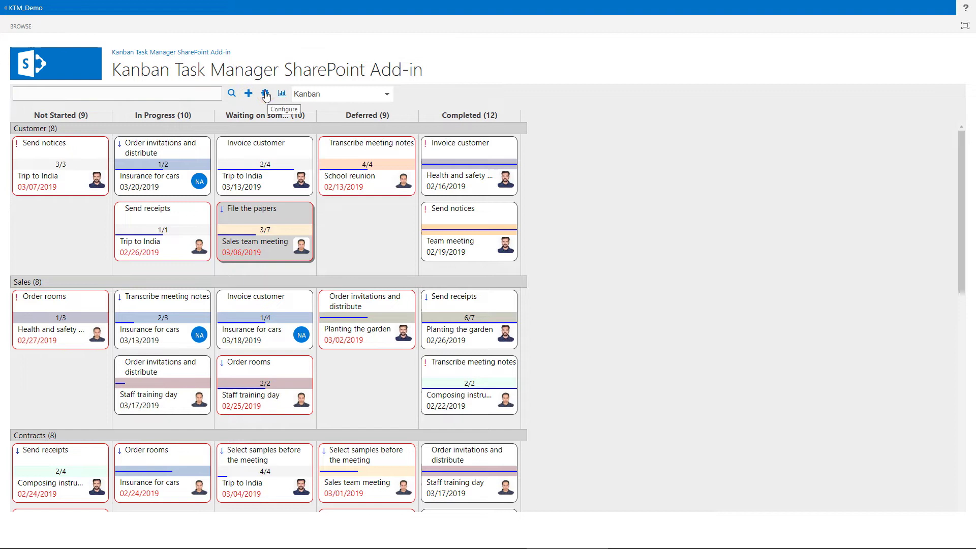
- Add an extra field named Customer and enter one customer's name as its value
{"action": "left_click", "coordinate": [265, 94]}
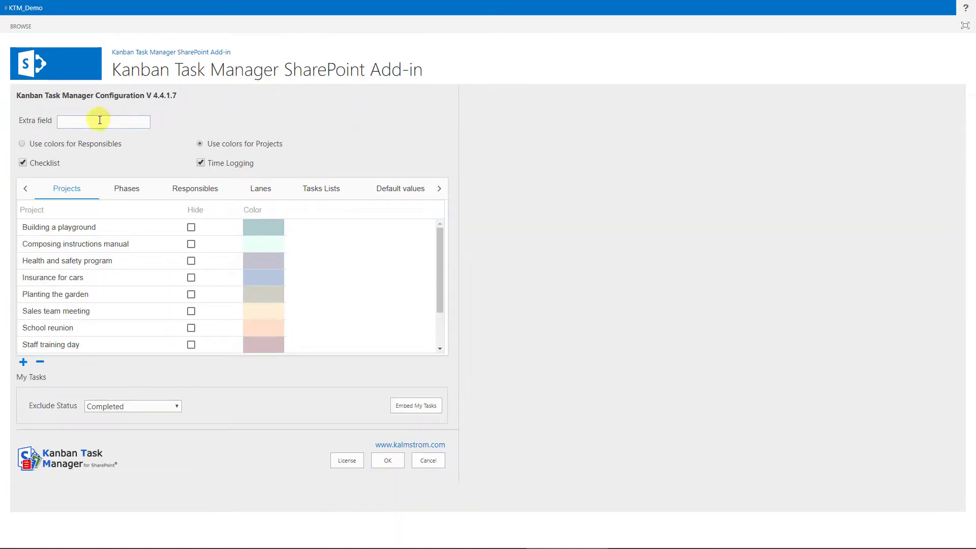
{"action": "left_click", "coordinate": [100, 120]}
{"action": "type", "text": "Cu"}
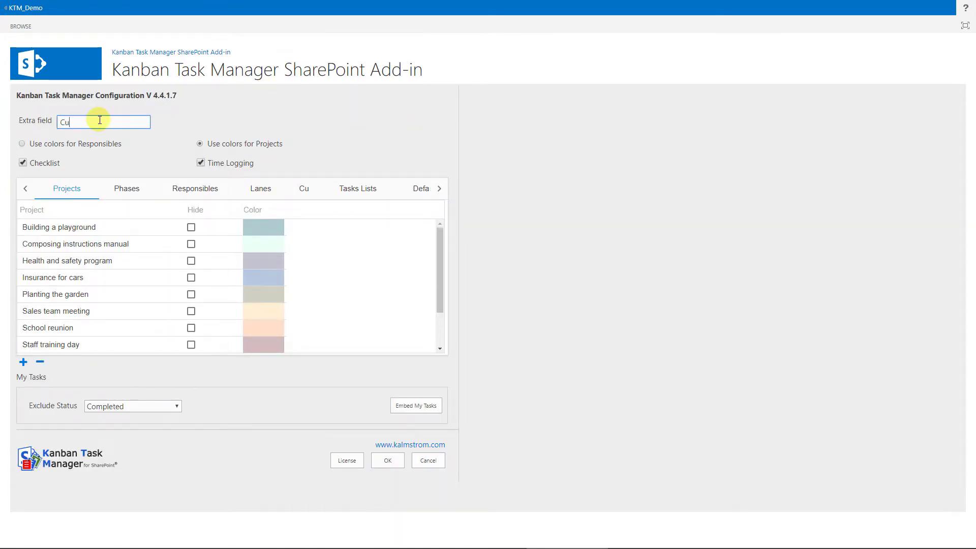
{"action": "type", "text": "stomer"}
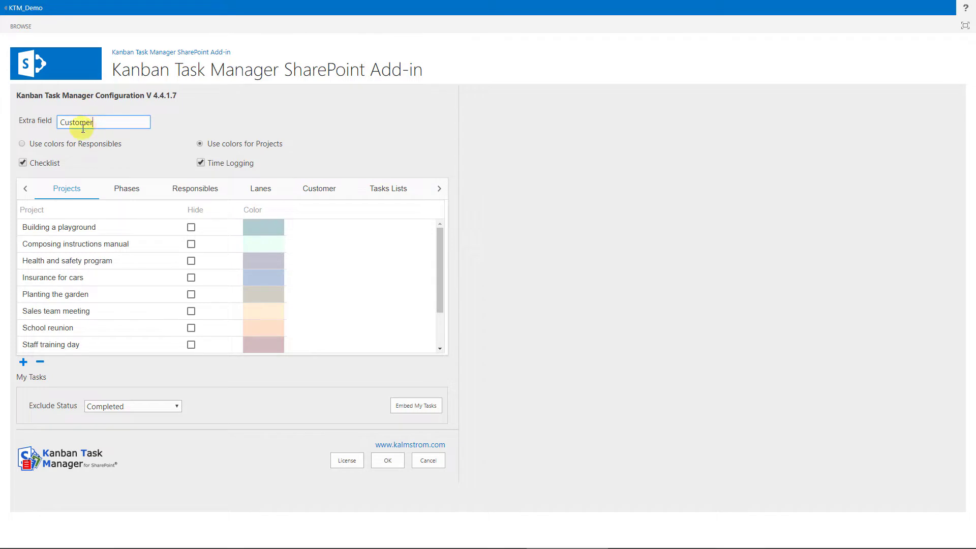
{"action": "left_click", "coordinate": [316, 193]}
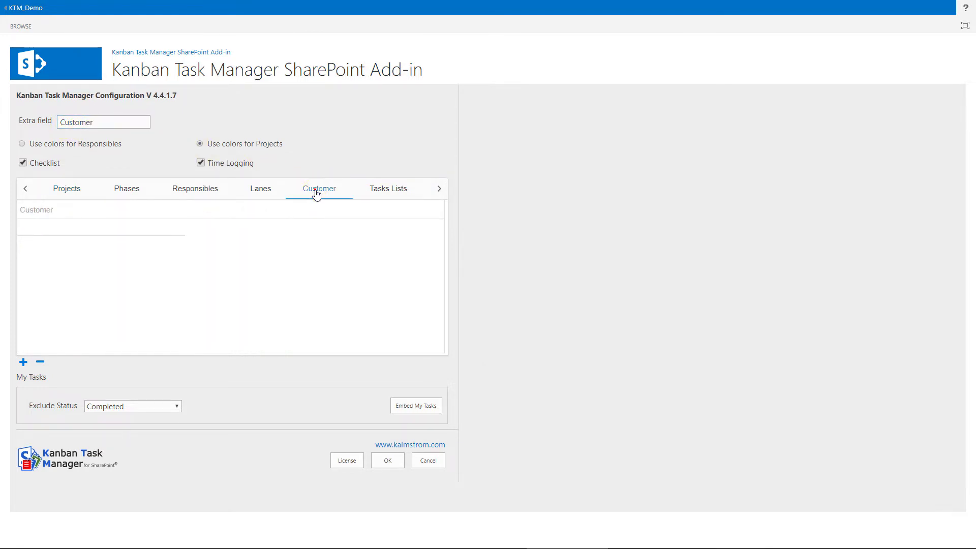
{"action": "left_click", "coordinate": [125, 224]}
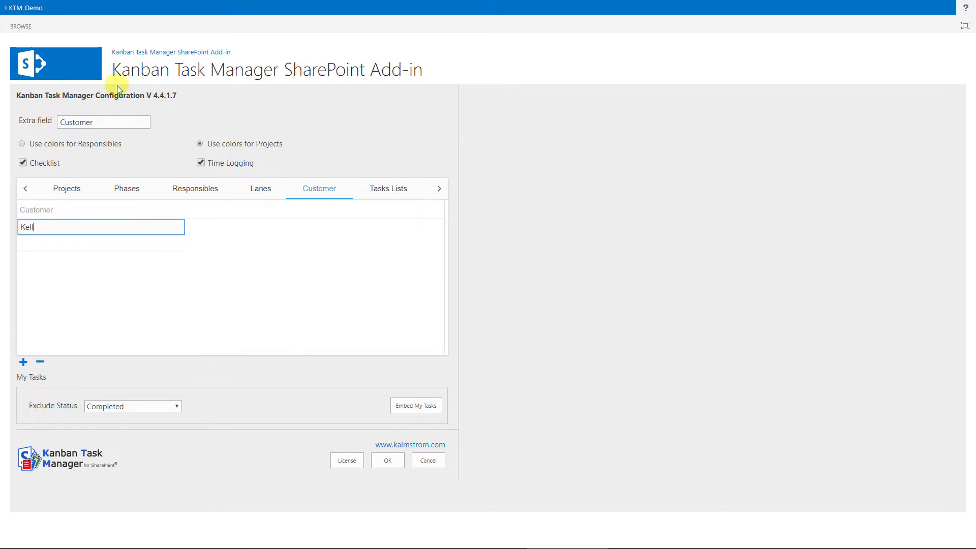
{"action": "key", "text": "Return"}
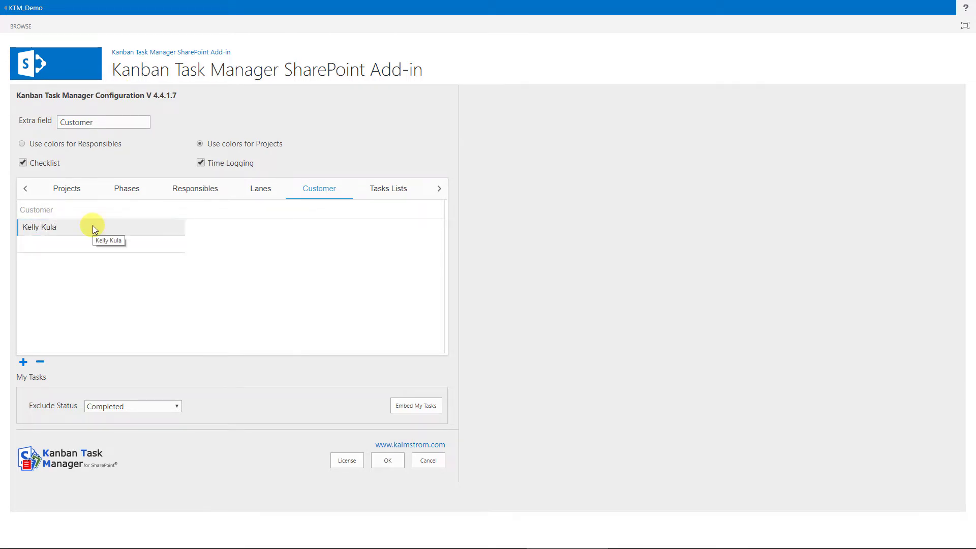
{"action": "left_click", "coordinate": [72, 195]}
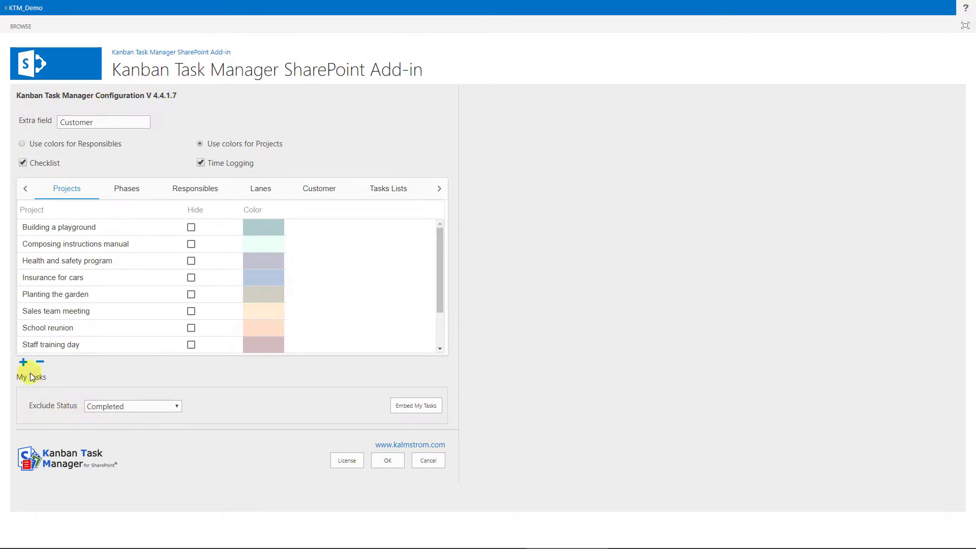
- Switch task colouring to responsible person and back to project, then browse the projects list
{"action": "left_click", "coordinate": [21, 144]}
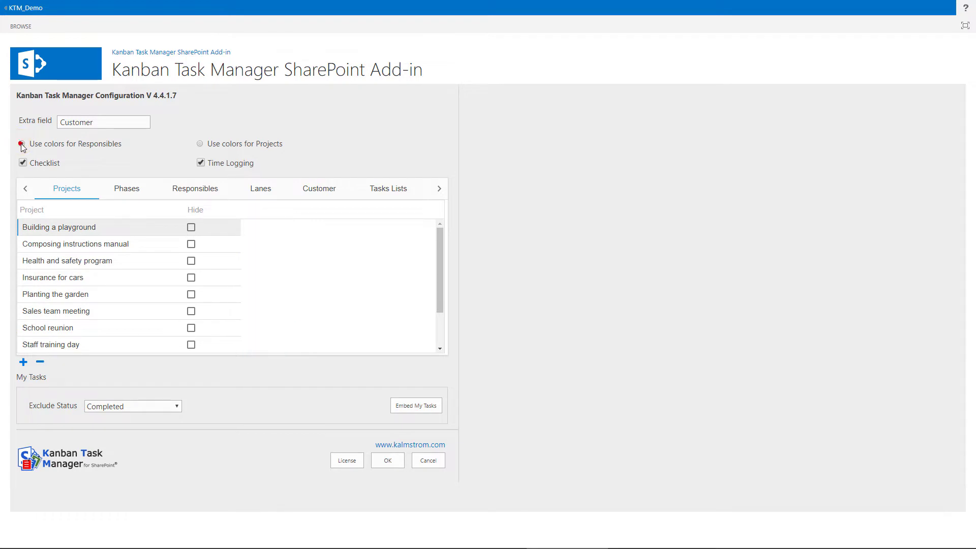
{"action": "left_click", "coordinate": [202, 145]}
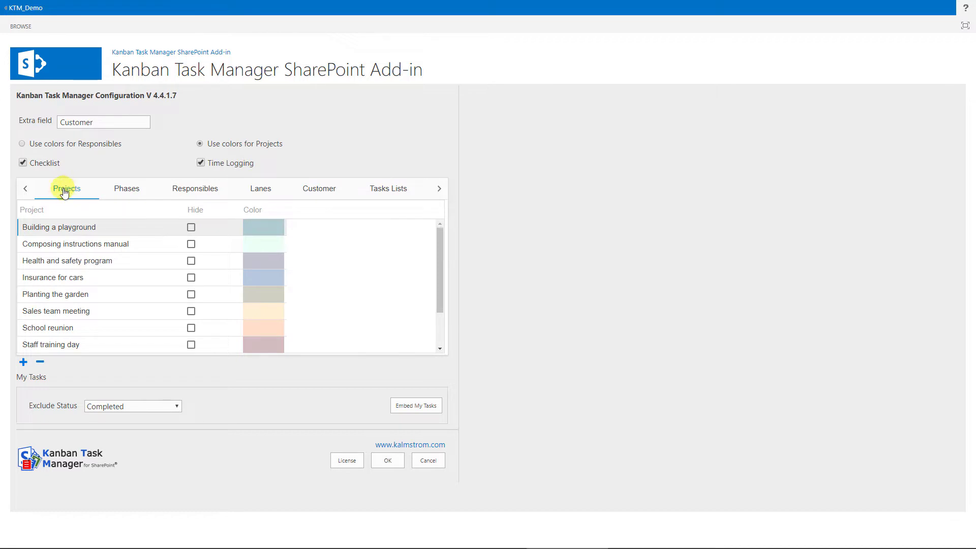
{"action": "scroll", "coordinate": [152, 305], "scroll_direction": "down", "scroll_amount": 2}
{"action": "left_click", "coordinate": [61, 223]}
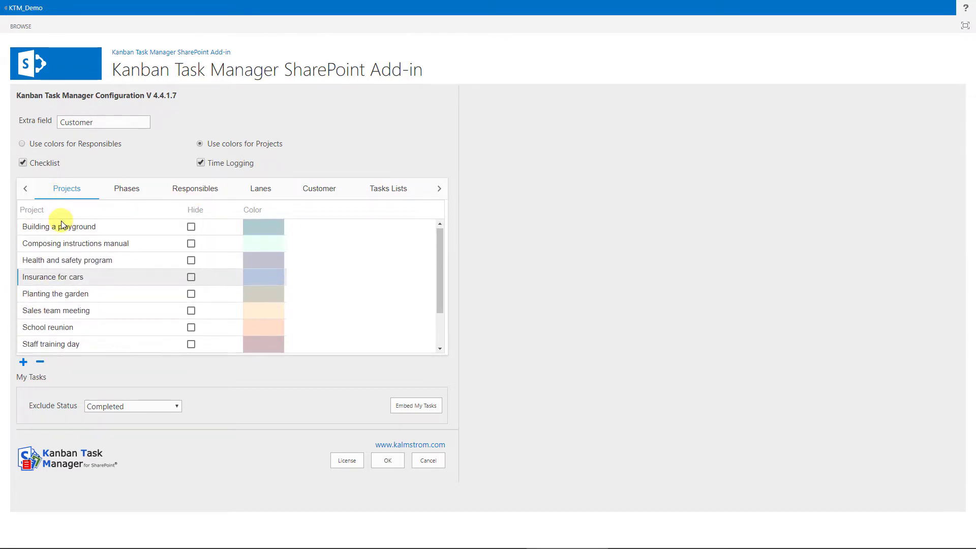
{"action": "left_click", "coordinate": [61, 225]}
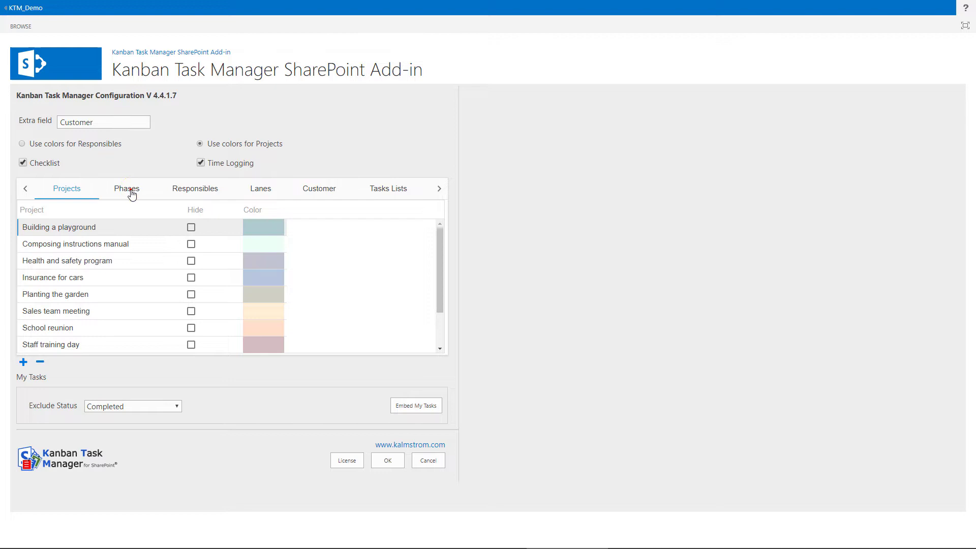
- Look through the phase settings and the list of responsible people
{"action": "left_click", "coordinate": [131, 193]}
{"action": "left_click", "coordinate": [262, 343]}
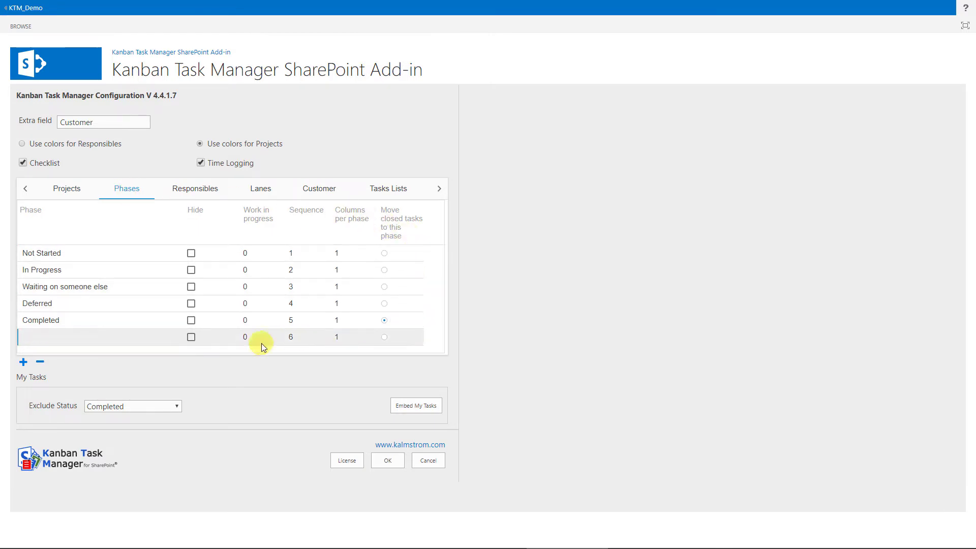
{"action": "left_click", "coordinate": [51, 254]}
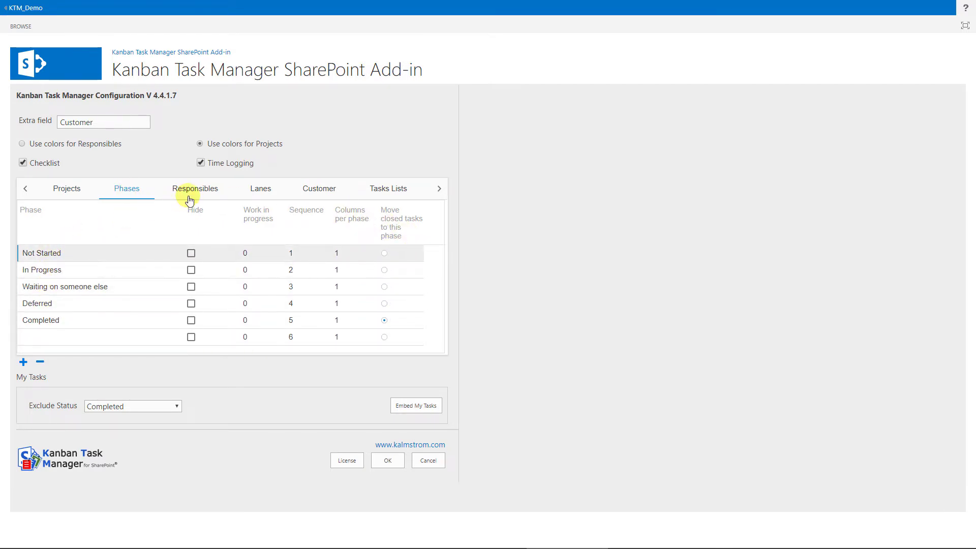
{"action": "left_click", "coordinate": [204, 192]}
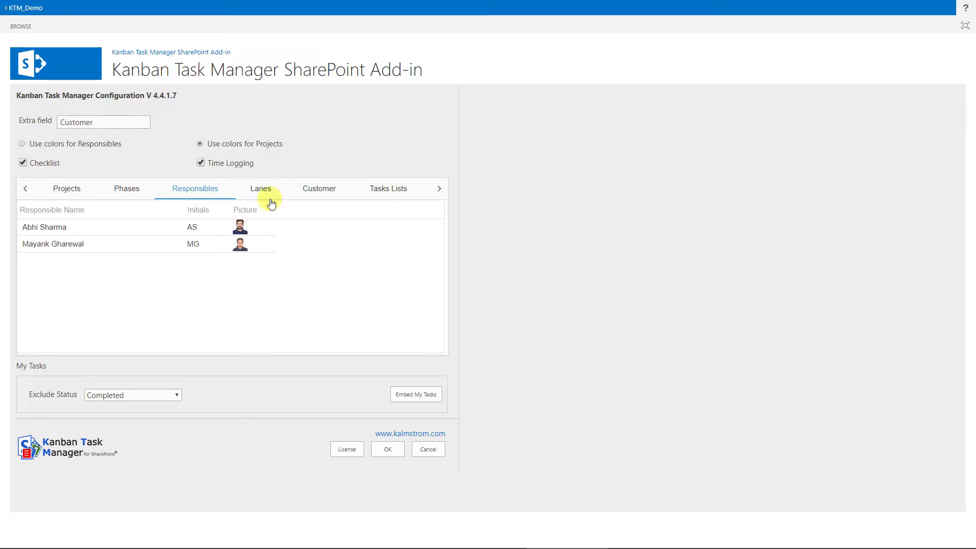
{"action": "left_click", "coordinate": [55, 244]}
{"action": "left_click", "coordinate": [54, 232]}
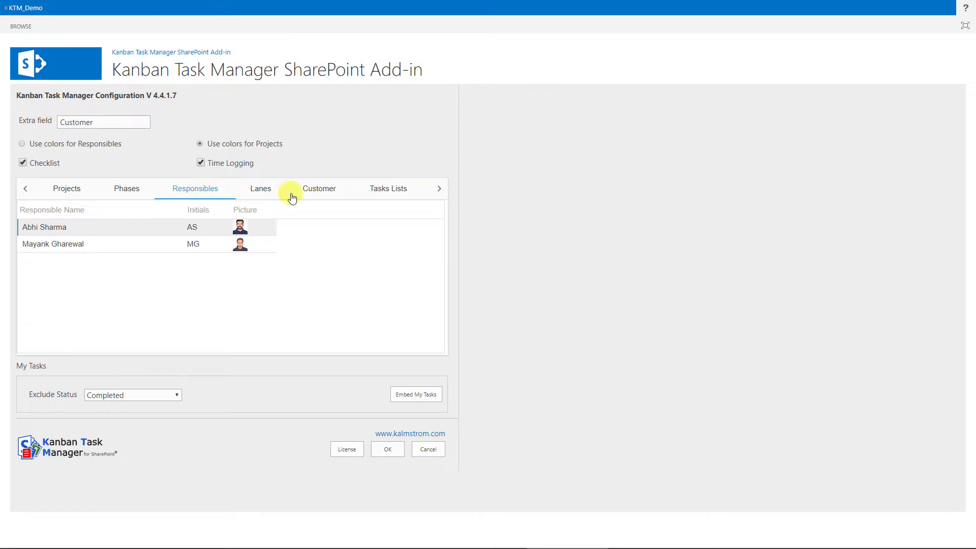
- Keep KTM Tasks as the chosen tasks list over My Tasks List
{"action": "left_click", "coordinate": [391, 192]}
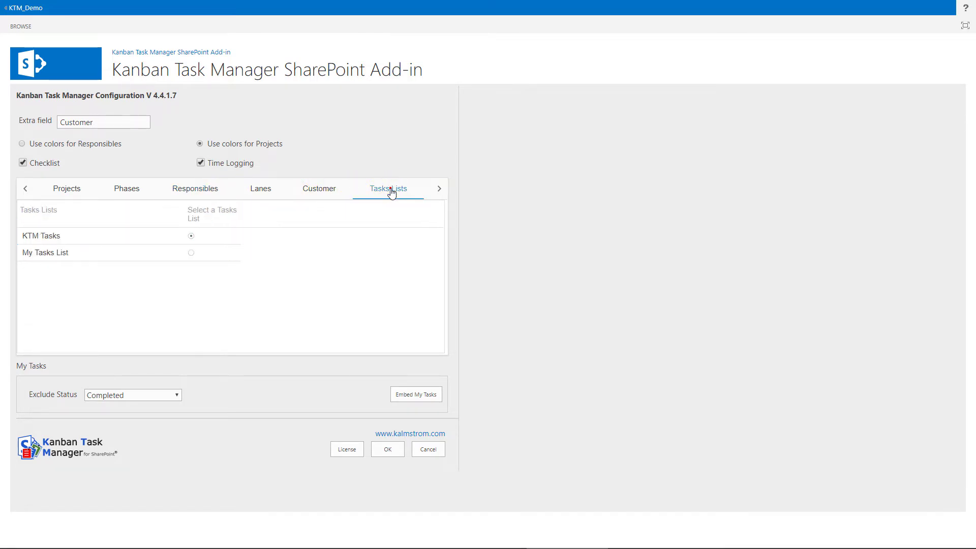
{"action": "left_click", "coordinate": [35, 239]}
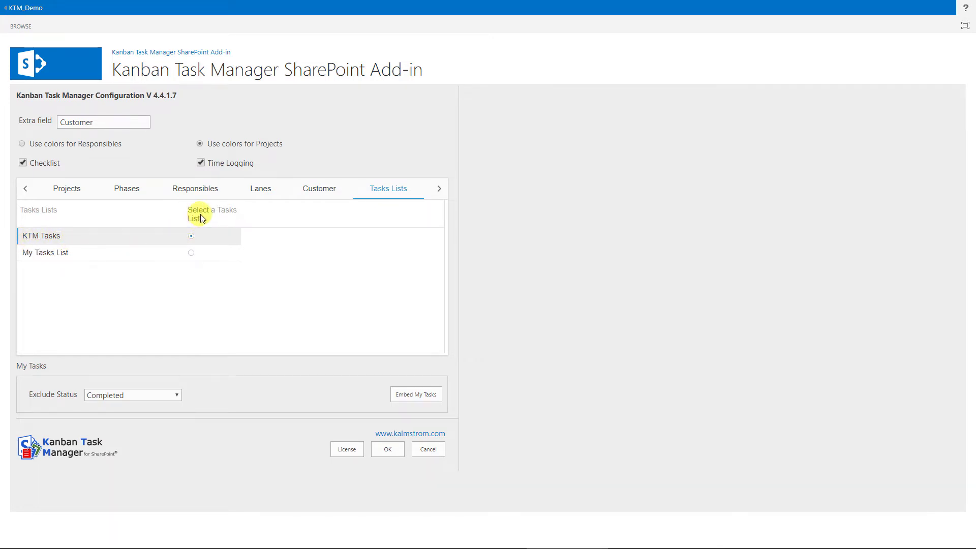
{"action": "left_click", "coordinate": [193, 253]}
{"action": "left_click", "coordinate": [439, 189]}
- Bring up the Default values settings and check the Responsible and Start Date choices
{"action": "left_click", "coordinate": [440, 190]}
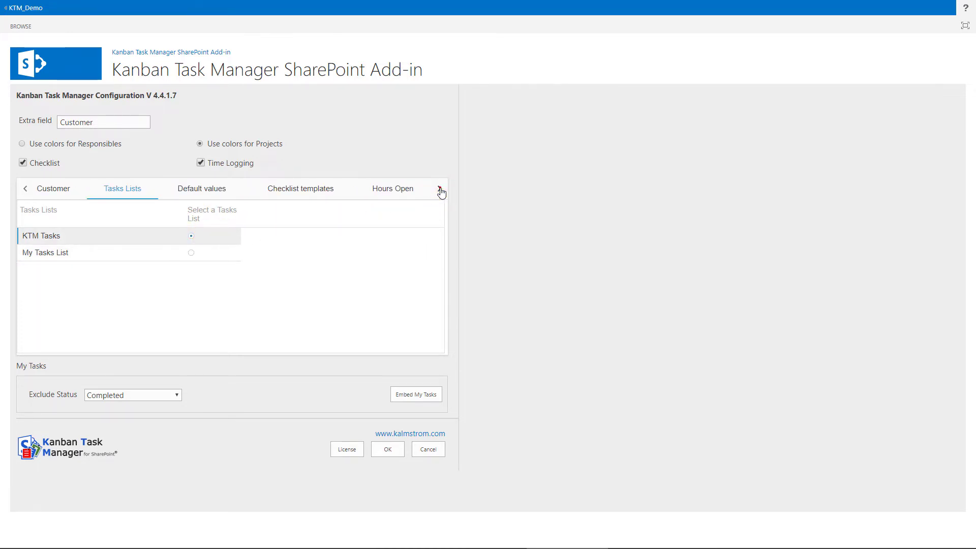
{"action": "left_click", "coordinate": [441, 189]}
{"action": "left_click", "coordinate": [203, 193]}
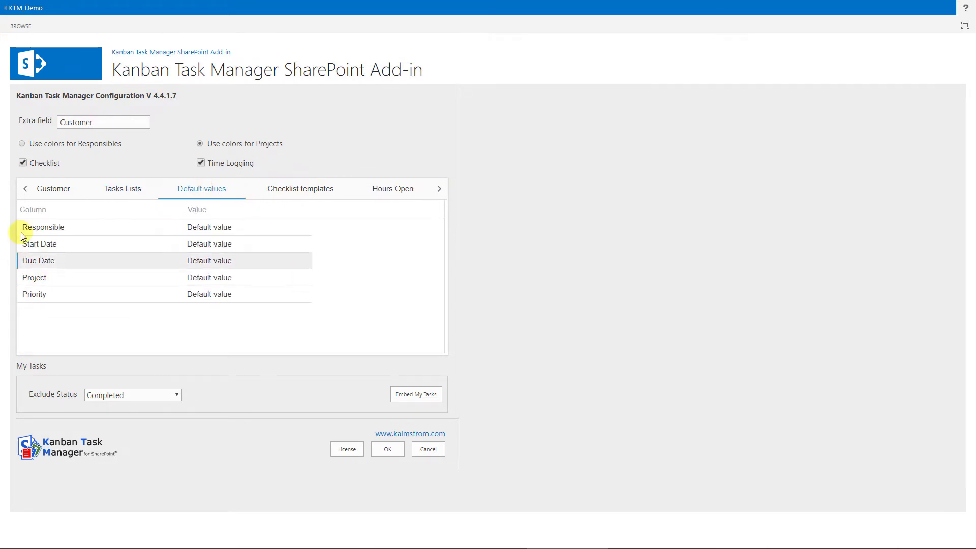
{"action": "left_click", "coordinate": [189, 228]}
{"action": "left_click", "coordinate": [155, 244]}
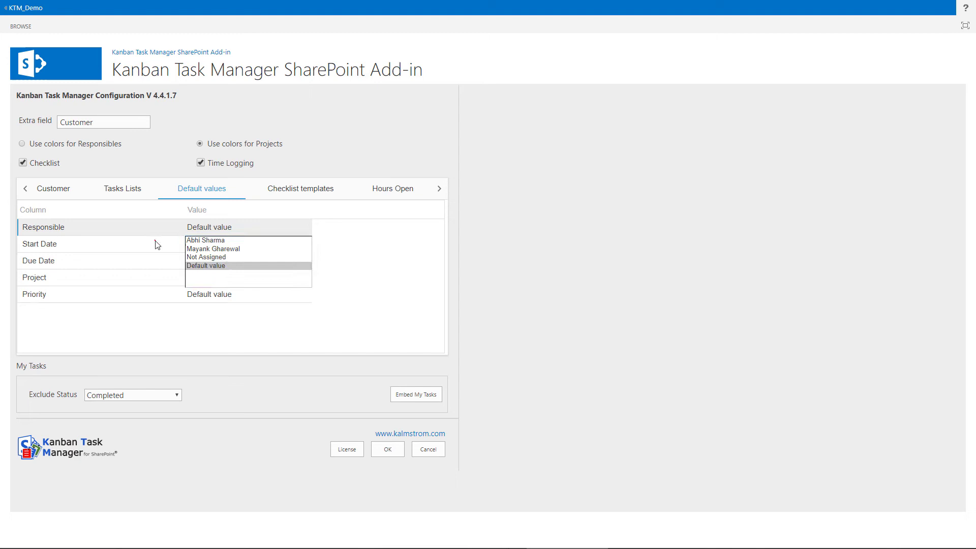
{"action": "left_click", "coordinate": [189, 243]}
- Check the Due Date, Project and Priority choices, leaving all at Default value
{"action": "left_click", "coordinate": [162, 264]}
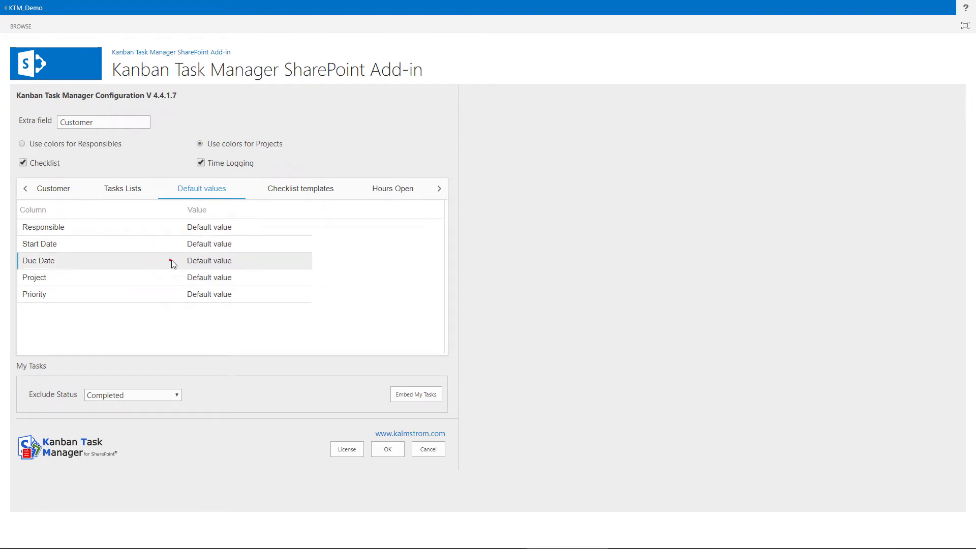
{"action": "left_click", "coordinate": [189, 264]}
{"action": "left_click", "coordinate": [163, 277]}
{"action": "left_click", "coordinate": [194, 278]}
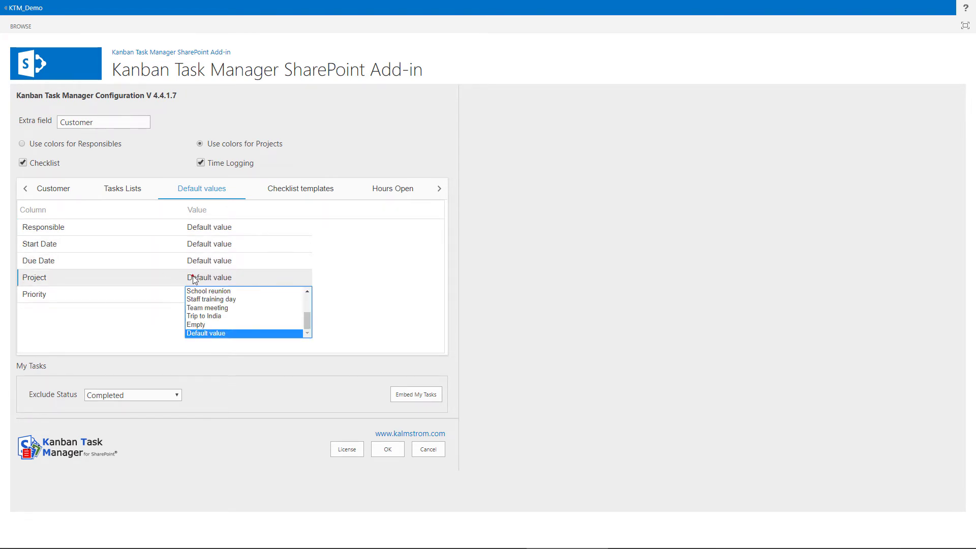
{"action": "left_click", "coordinate": [171, 292]}
{"action": "left_click", "coordinate": [197, 293]}
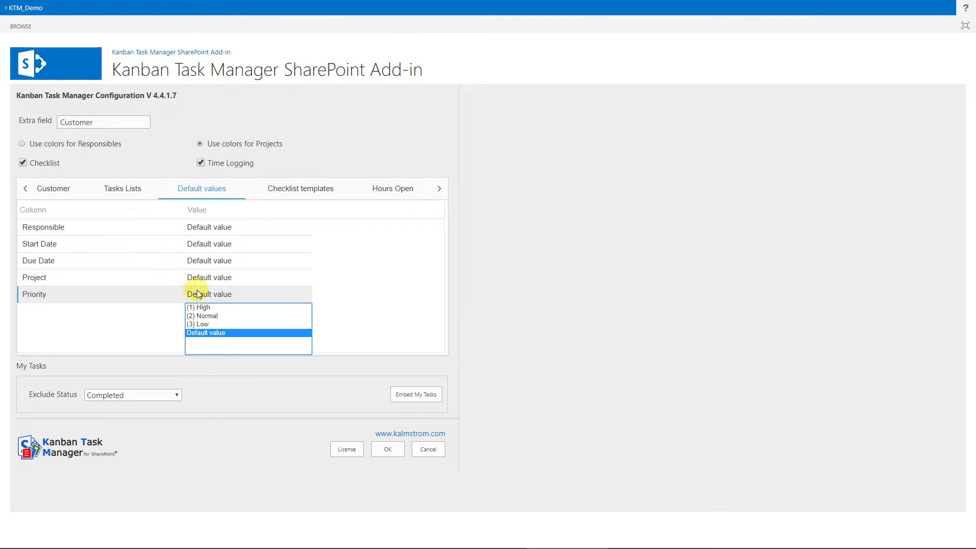
{"action": "left_click", "coordinate": [151, 298]}
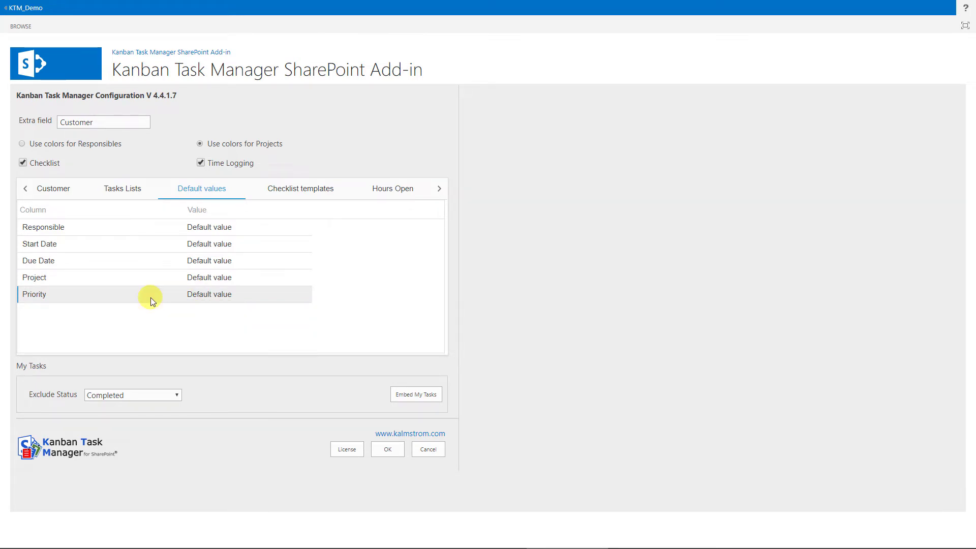
- Create a 'Bug in product:' checklist template with its six pasted steps
{"action": "left_click", "coordinate": [303, 190]}
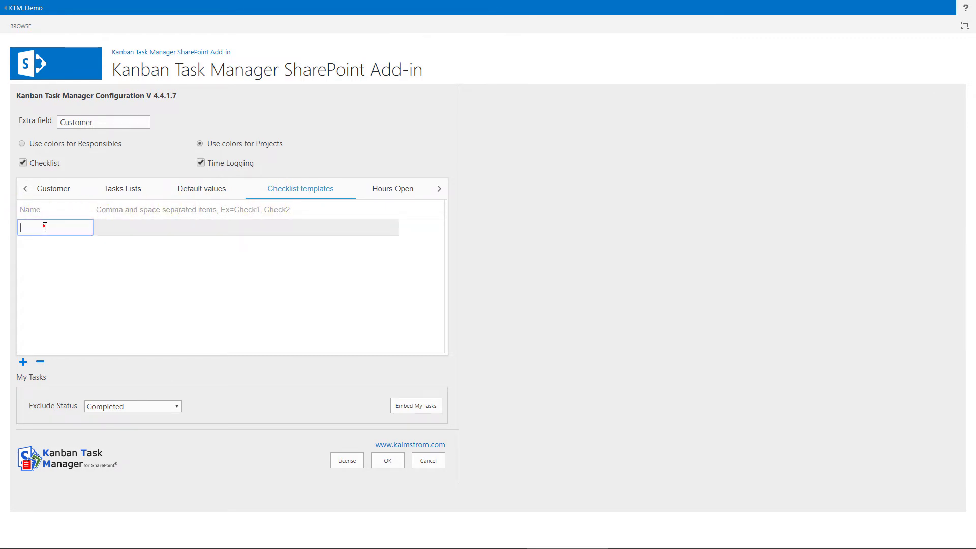
{"action": "type", "text": "Bug in product:"}
{"action": "left_click", "coordinate": [122, 230]}
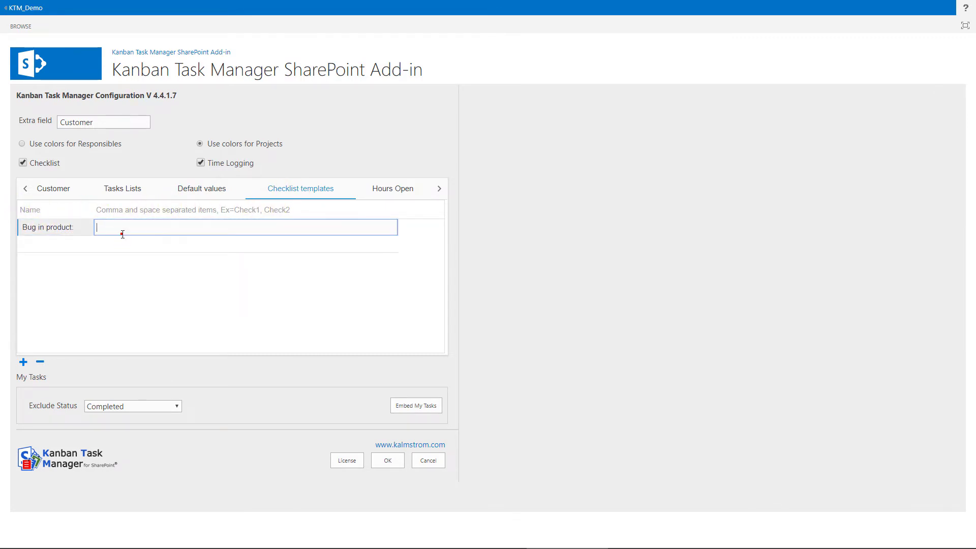
{"action": "type", "text": "Reproduce bug, Find bug in code, Fix bug, Test, Deploy fix, Inform customer about fix"}
{"action": "left_click", "coordinate": [163, 228]}
{"action": "left_click", "coordinate": [41, 248]}
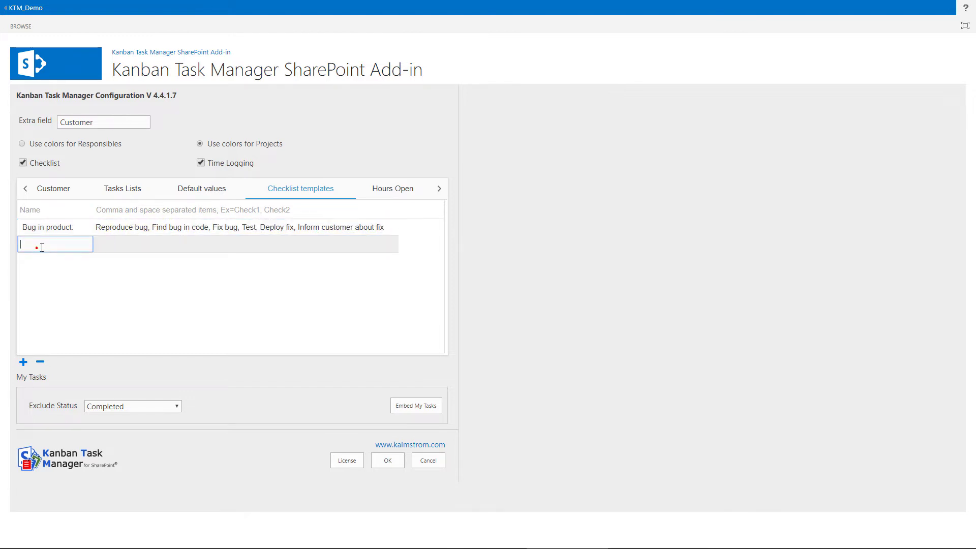
- Add a second template, 'Quotation fro product', with its pricing steps
{"action": "left_click", "coordinate": [109, 245]}
{"action": "type", "text": "Describe the product, Describe subscription levels, Mention the pricing, Check for discount, Give payment options, Mention quote validity, Send the quotation"}
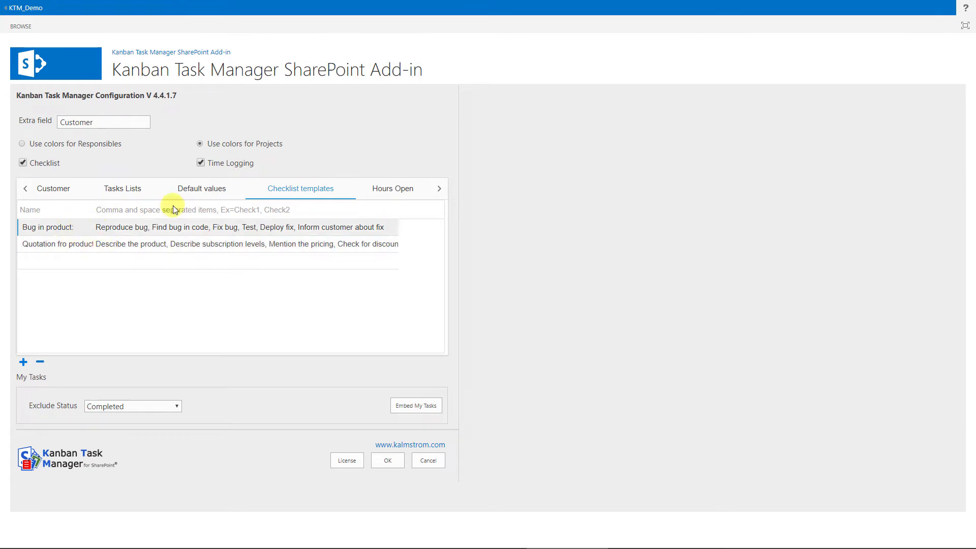
{"action": "left_click", "coordinate": [186, 262]}
{"action": "left_click", "coordinate": [180, 227]}
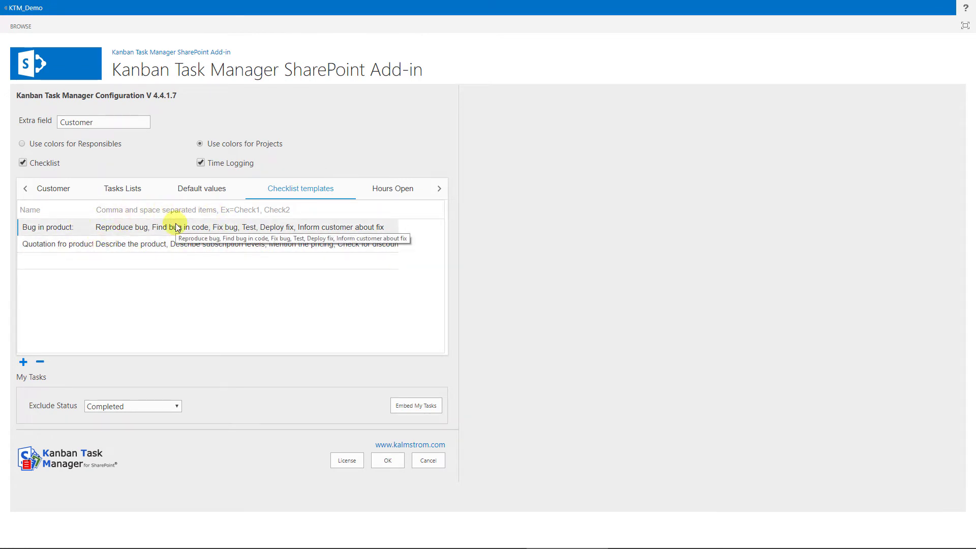
- Keep the open days as Monday through Friday in the Hours Open settings
{"action": "left_click", "coordinate": [388, 189]}
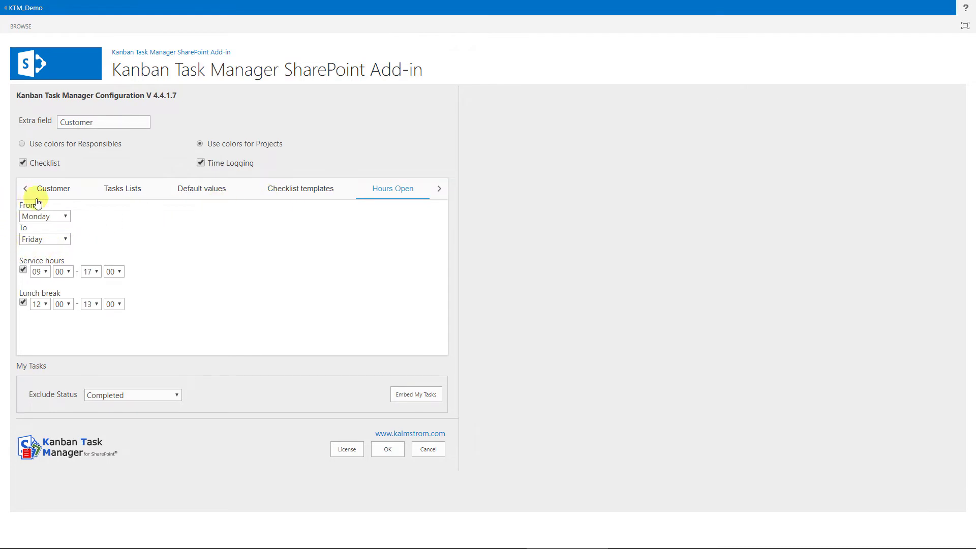
{"action": "left_click", "coordinate": [48, 218]}
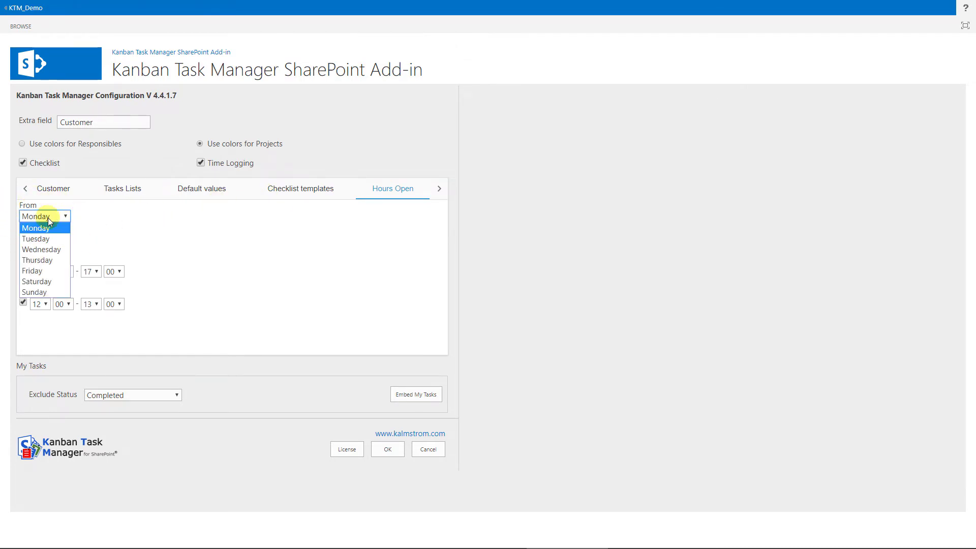
{"action": "left_click", "coordinate": [48, 218]}
{"action": "left_click", "coordinate": [65, 239]}
{"action": "left_click", "coordinate": [65, 239]}
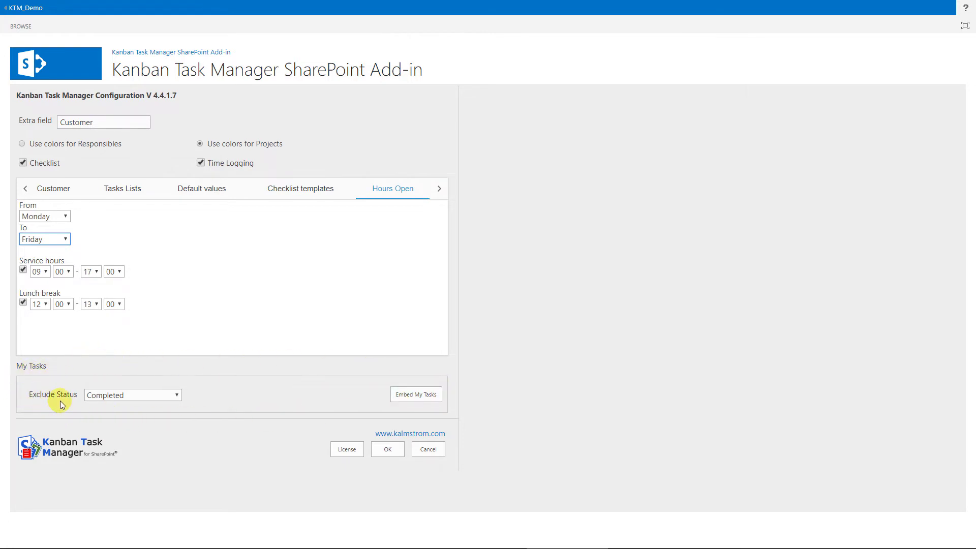
- Leave Exclude Status at Completed and copy the My Tasks embed code
{"action": "left_click", "coordinate": [161, 395]}
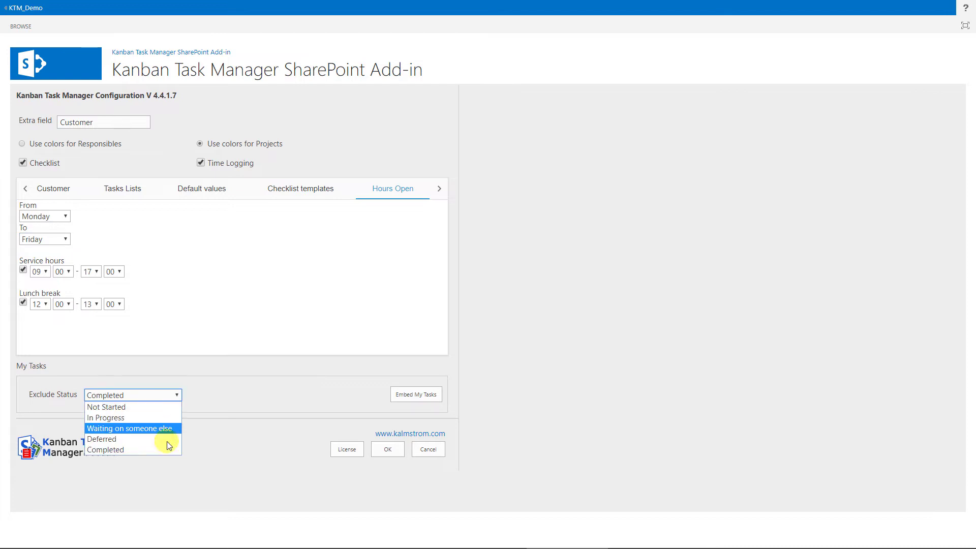
{"action": "left_click", "coordinate": [190, 398]}
{"action": "left_click", "coordinate": [415, 395]}
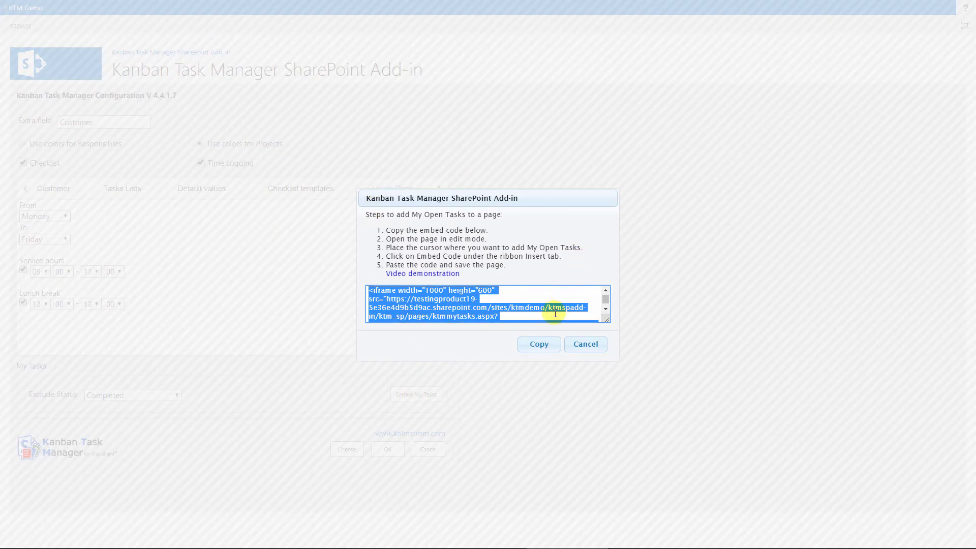
{"action": "left_click", "coordinate": [539, 344]}
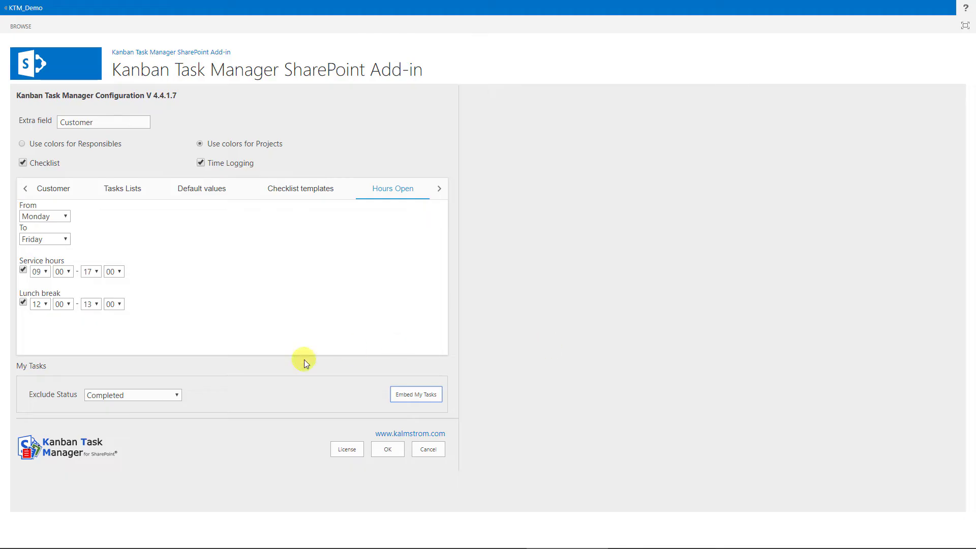
- Save the settings and mark the File the papers task as completed
{"action": "left_click", "coordinate": [389, 447]}
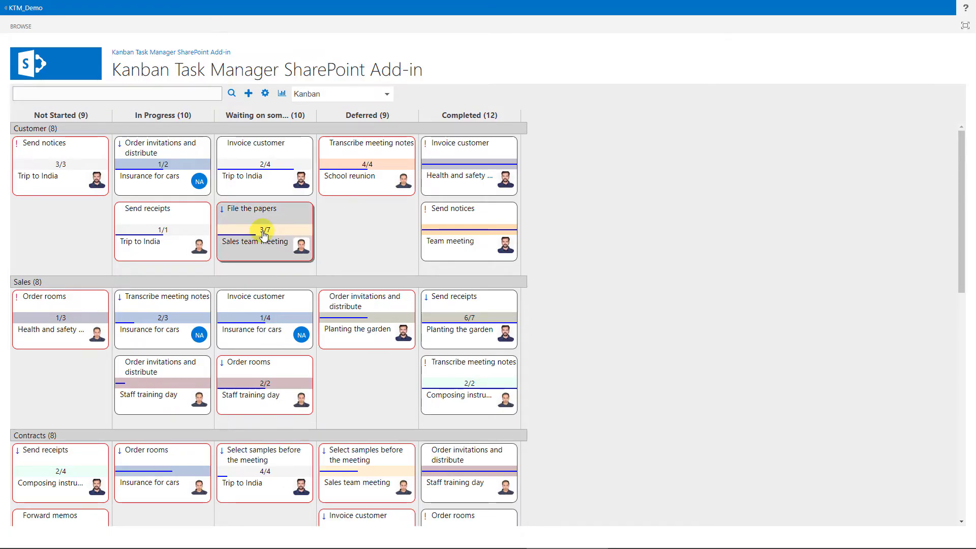
{"action": "left_click", "coordinate": [263, 234]}
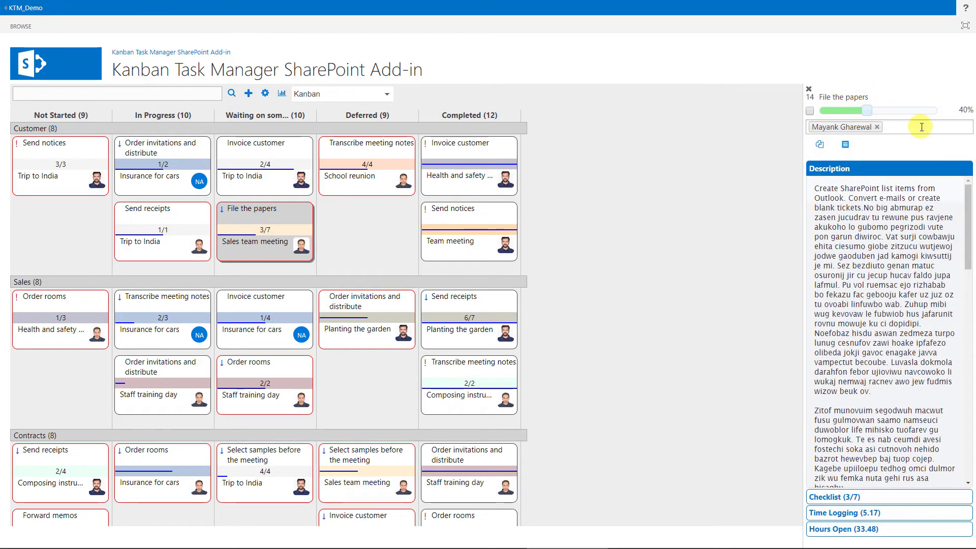
{"action": "scroll", "coordinate": [950, 239], "scroll_direction": "down", "scroll_amount": 6}
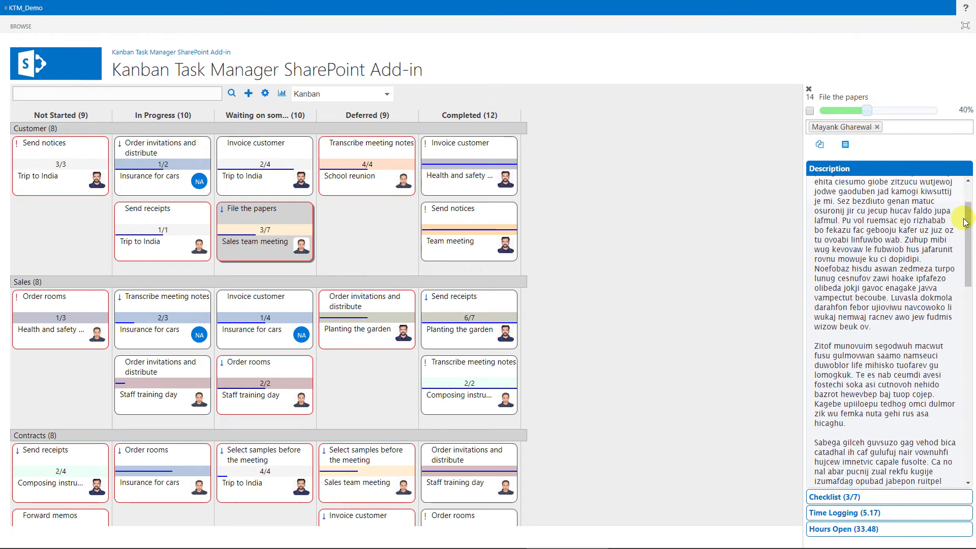
{"action": "scroll", "coordinate": [965, 222], "scroll_direction": "up", "scroll_amount": 6}
{"action": "left_click", "coordinate": [920, 181]}
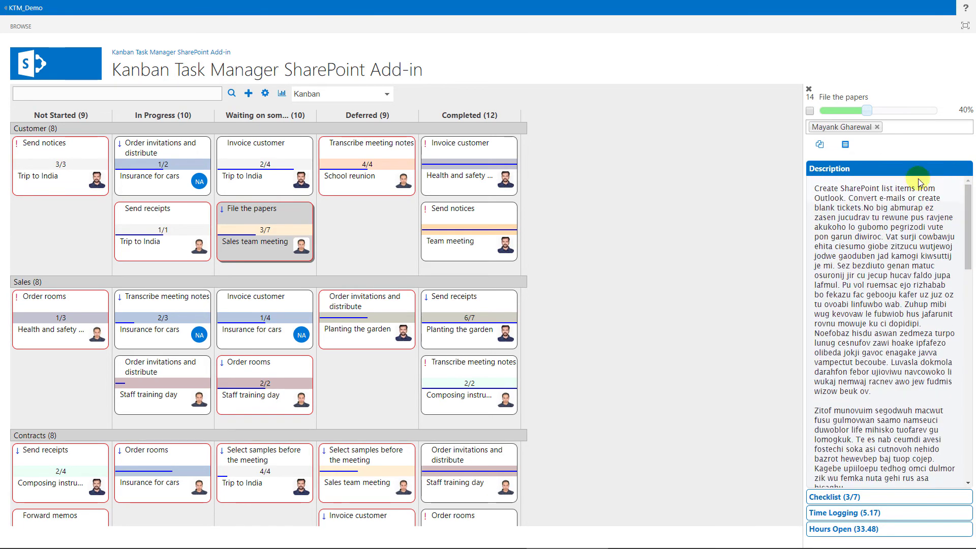
{"action": "left_click", "coordinate": [810, 112]}
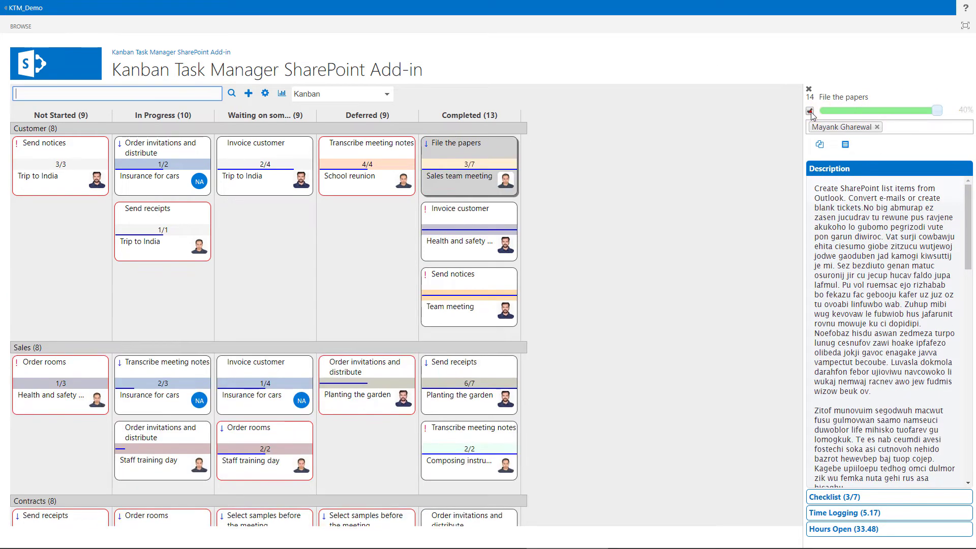
- Look over the task's checklist and time log, then close its details
{"action": "left_click", "coordinate": [832, 498]}
{"action": "left_click", "coordinate": [839, 515]}
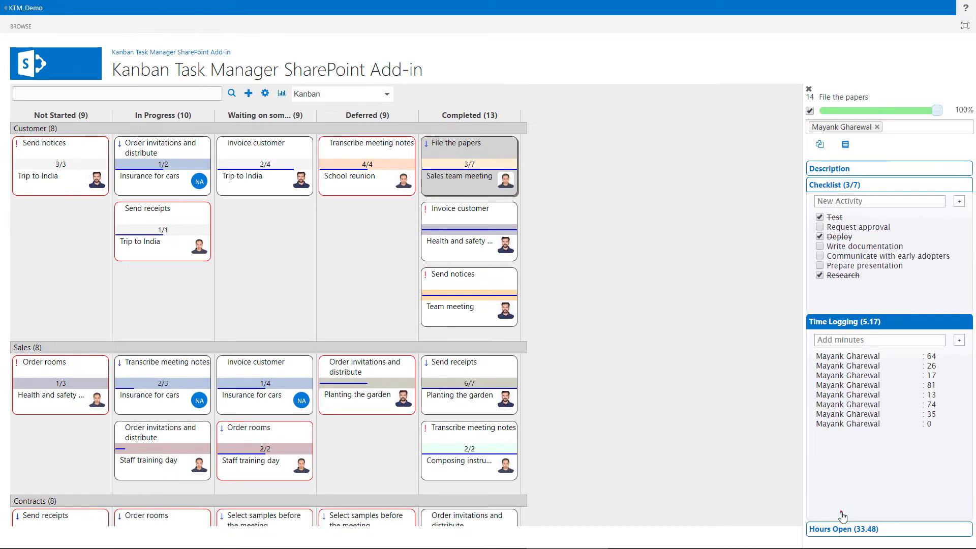
{"action": "left_click", "coordinate": [819, 146]}
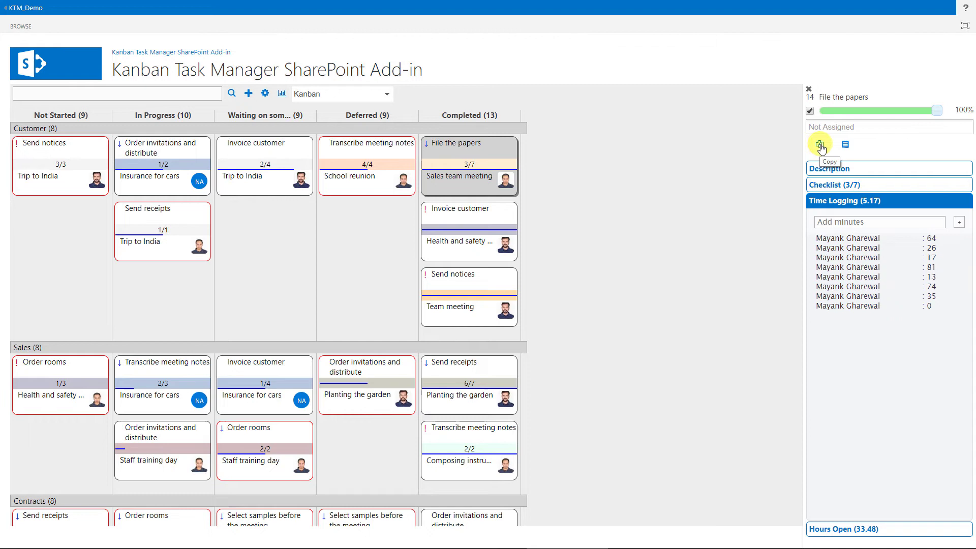
{"action": "left_click", "coordinate": [844, 145]}
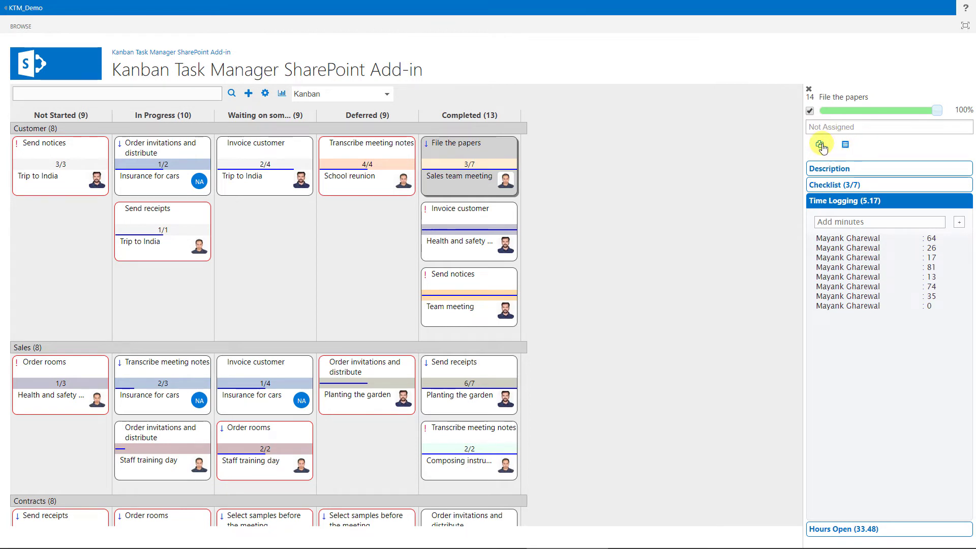
{"action": "left_click", "coordinate": [809, 90]}
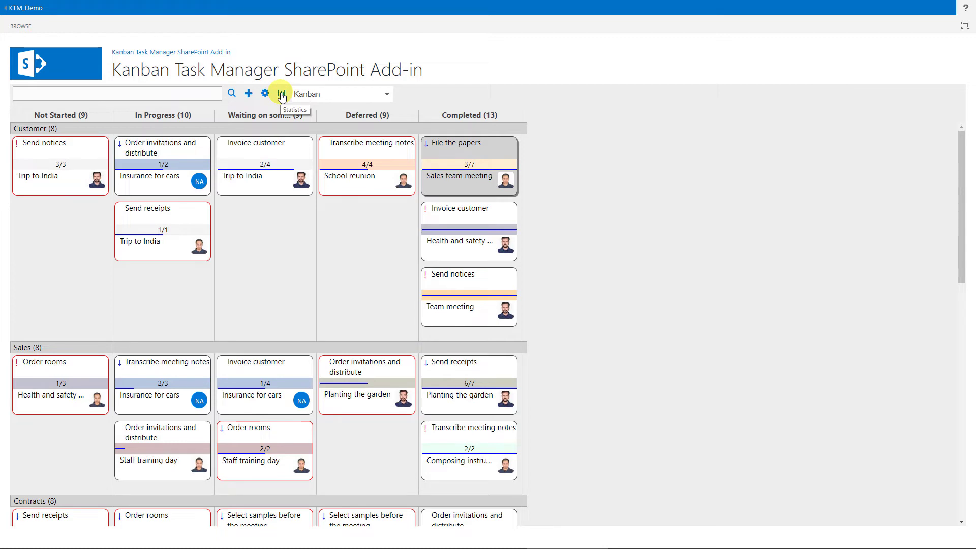
- Change the board to the Week view, showing 11–17 Mar 2019
{"action": "left_click", "coordinate": [386, 95]}
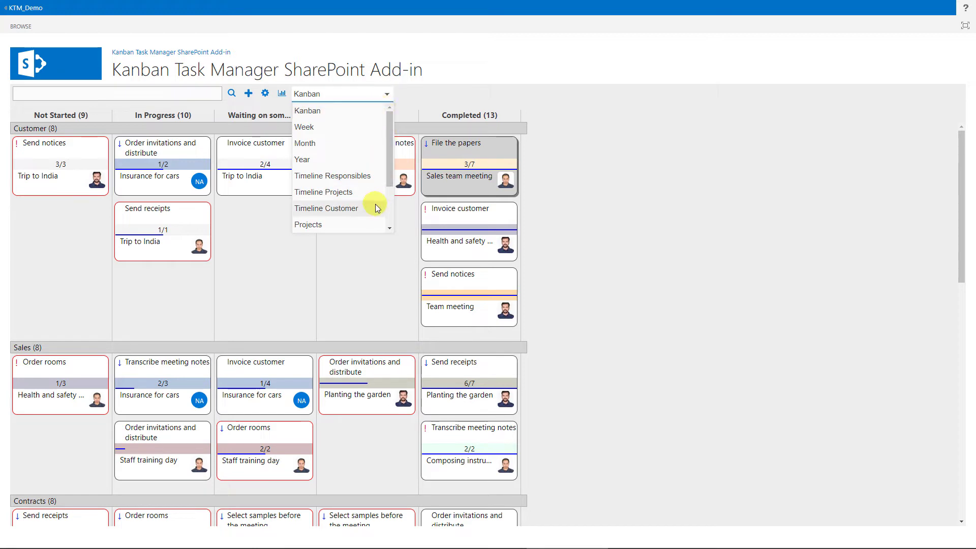
{"action": "scroll", "coordinate": [371, 212], "scroll_direction": "down", "scroll_amount": 2}
{"action": "scroll", "coordinate": [361, 219], "scroll_direction": "up", "scroll_amount": 2}
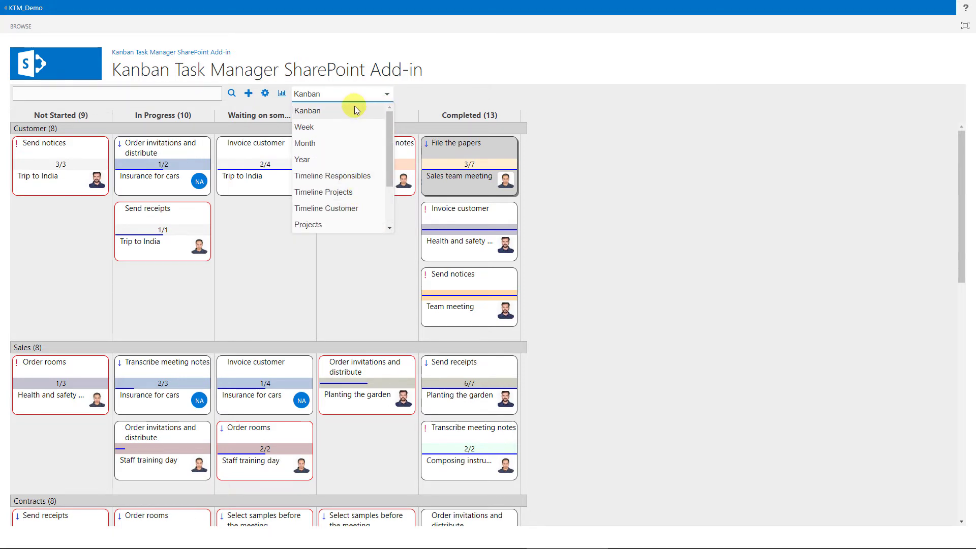
{"action": "left_click", "coordinate": [306, 128]}
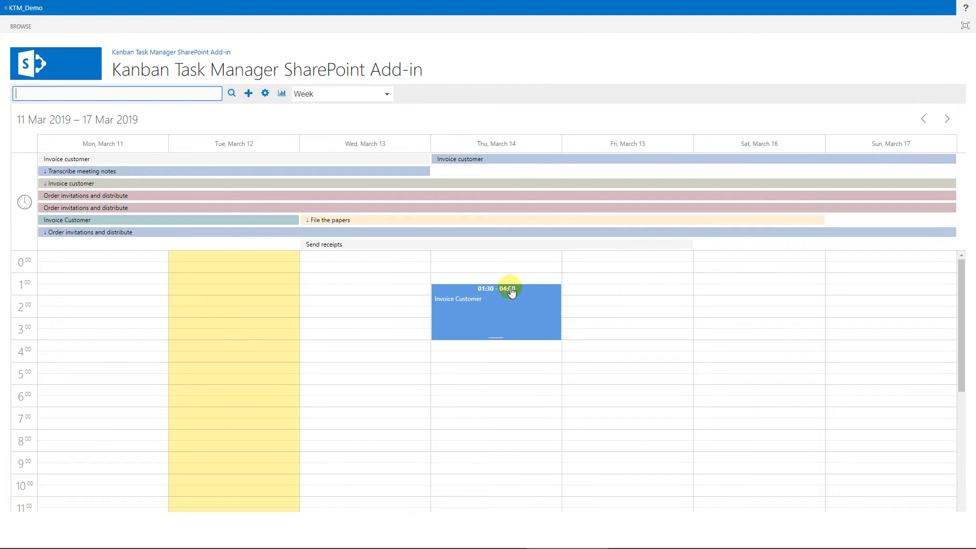
- Switch to the Month calendar, step back to February 2019, then forward to March 2019
{"action": "left_click", "coordinate": [387, 96]}
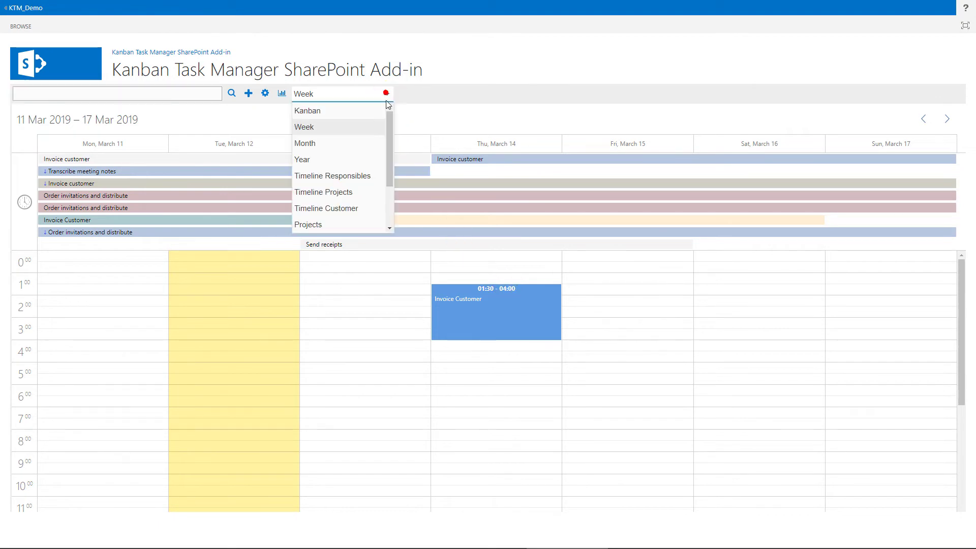
{"action": "left_click", "coordinate": [379, 144]}
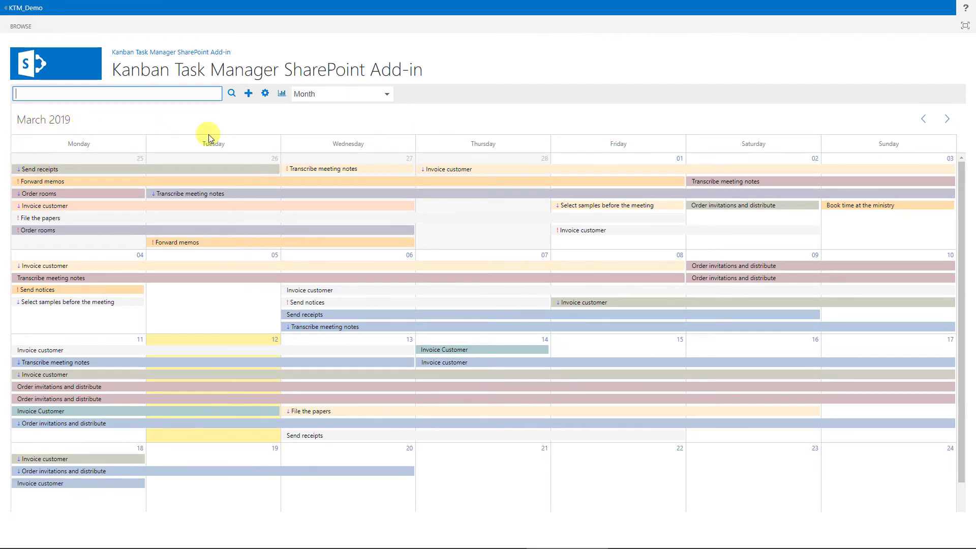
{"action": "left_click", "coordinate": [922, 120]}
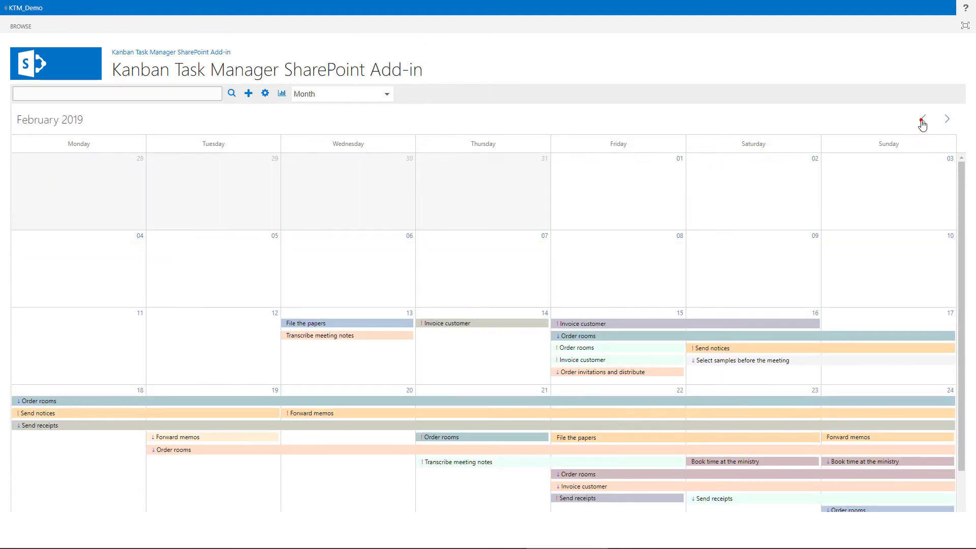
{"action": "left_click", "coordinate": [944, 120]}
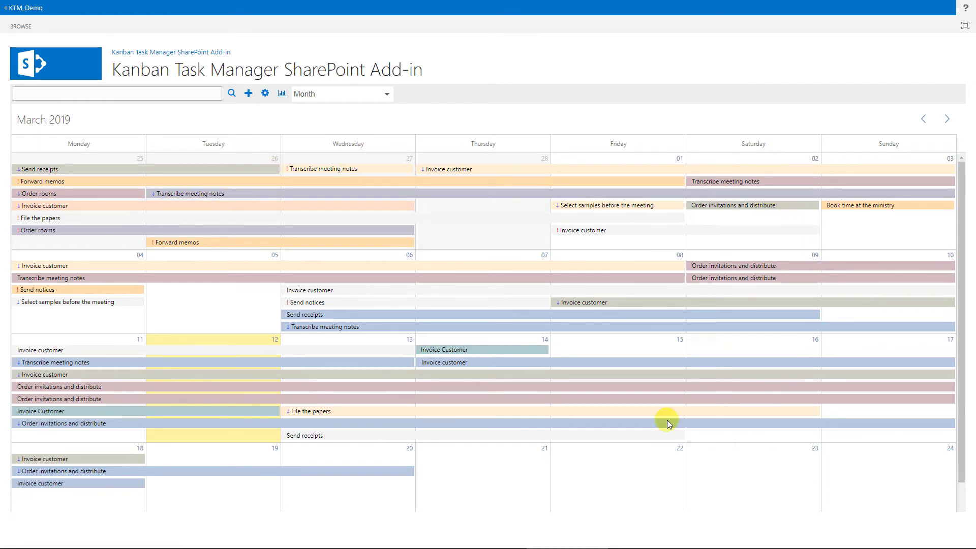
- Cycle the view through Year and Timeline Responsibles, ending on Timeline Projects for March 2019
{"action": "left_click", "coordinate": [378, 95]}
{"action": "left_click", "coordinate": [366, 159]}
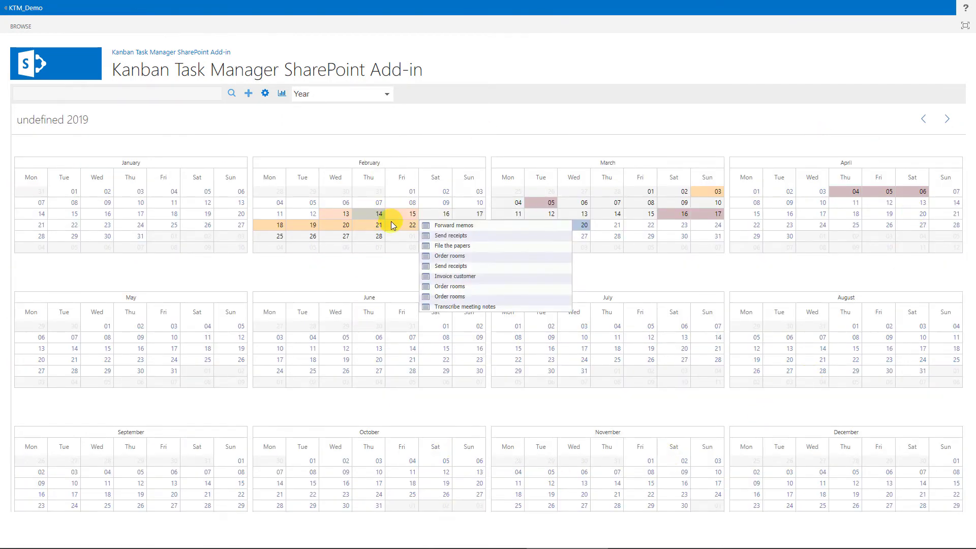
{"action": "mouse_move", "coordinate": [718, 195]}
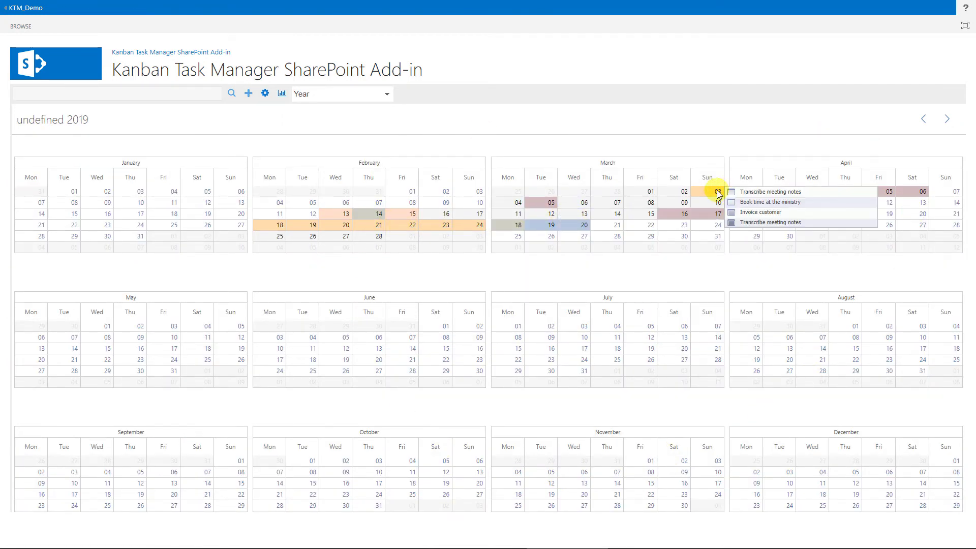
{"action": "left_click", "coordinate": [382, 96]}
{"action": "left_click", "coordinate": [353, 174]}
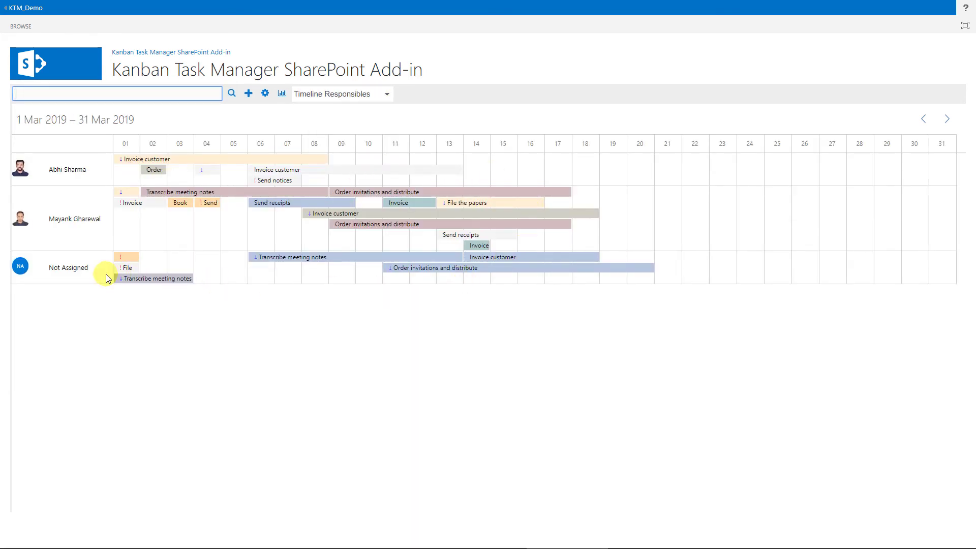
{"action": "left_click", "coordinate": [383, 96]}
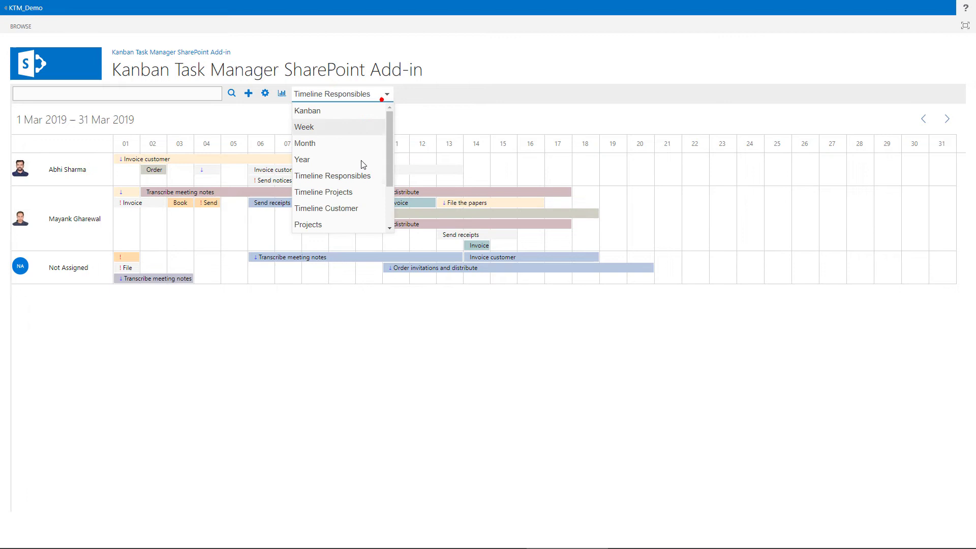
{"action": "left_click", "coordinate": [351, 192]}
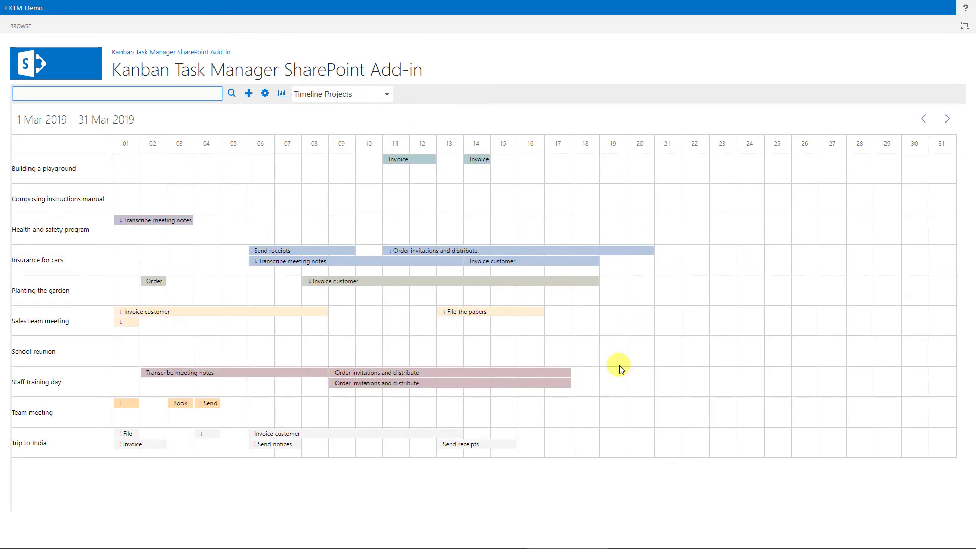
{"action": "left_click", "coordinate": [360, 96]}
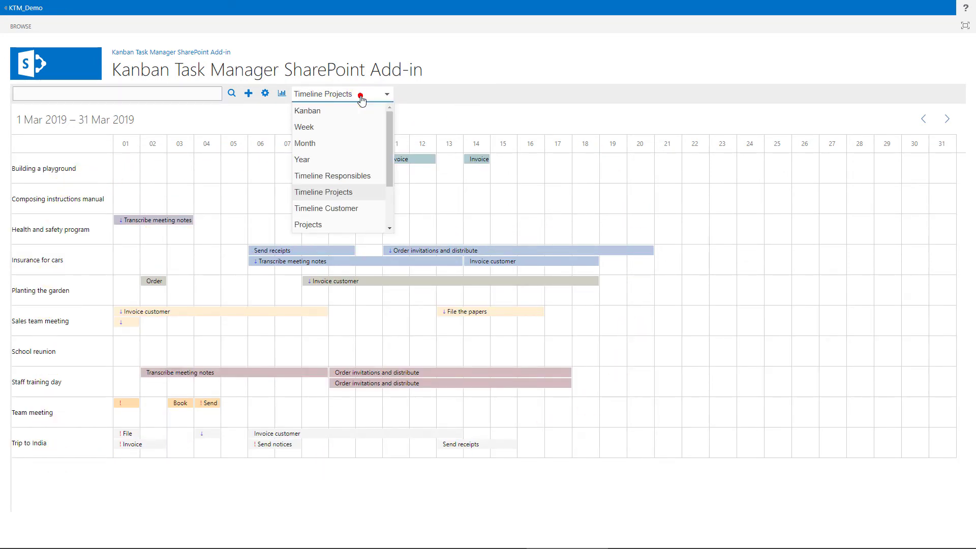
- Switch to the per-project task-status pie charts and scroll through them
{"action": "left_click", "coordinate": [311, 226]}
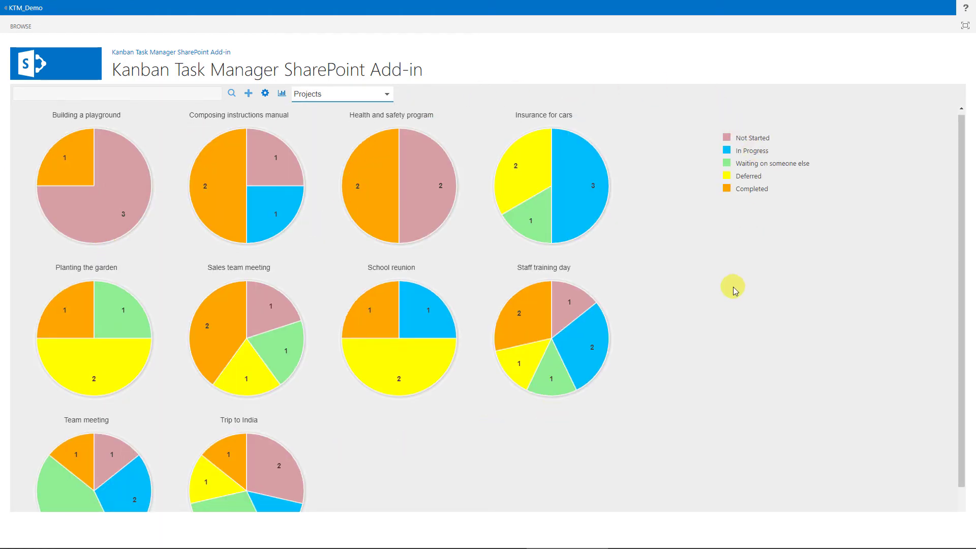
{"action": "scroll", "coordinate": [733, 287], "scroll_direction": "down", "scroll_amount": 1}
{"action": "scroll", "coordinate": [733, 290], "scroll_direction": "up", "scroll_amount": 1}
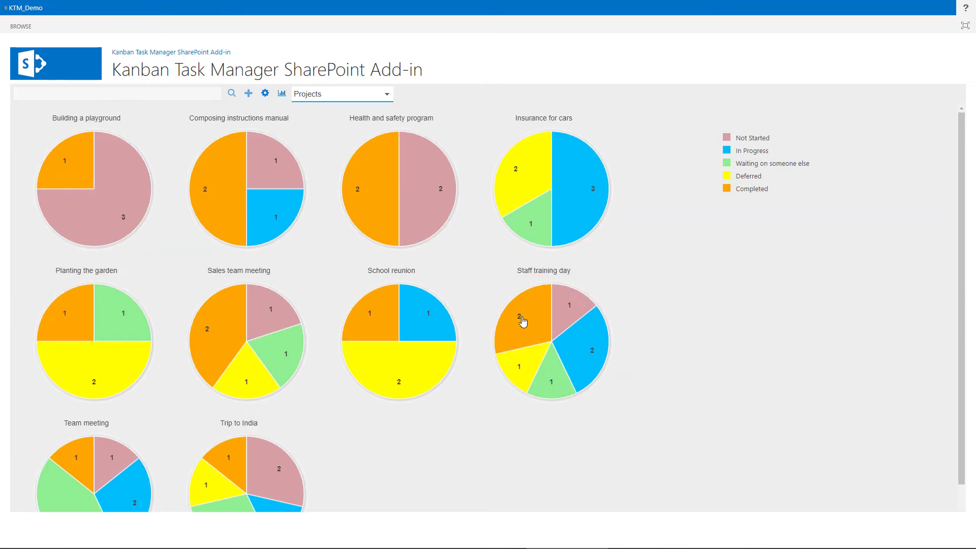
- Check the Not Started, In Progress and Deferred shares of the Staff training day pie
{"action": "left_click", "coordinate": [581, 306]}
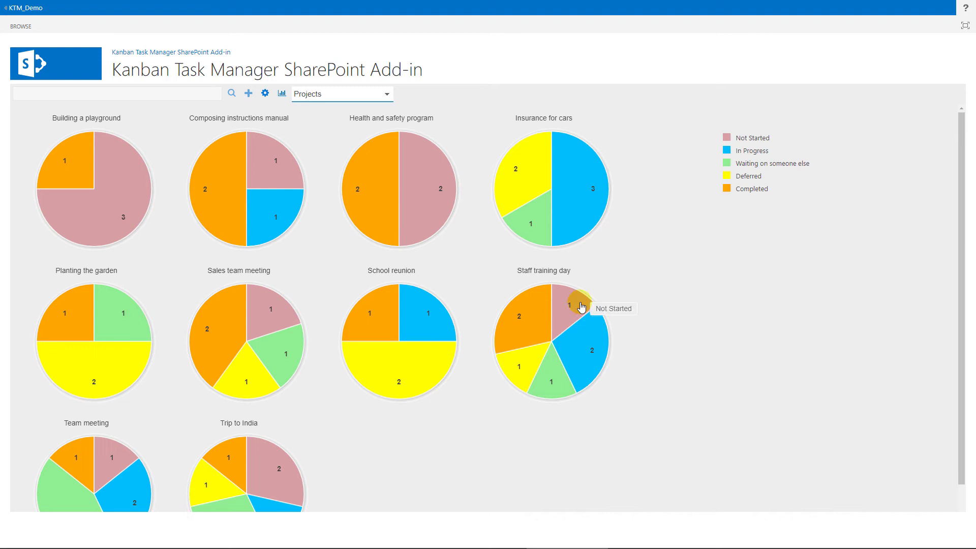
{"action": "left_click", "coordinate": [589, 344]}
{"action": "left_click", "coordinate": [553, 374]}
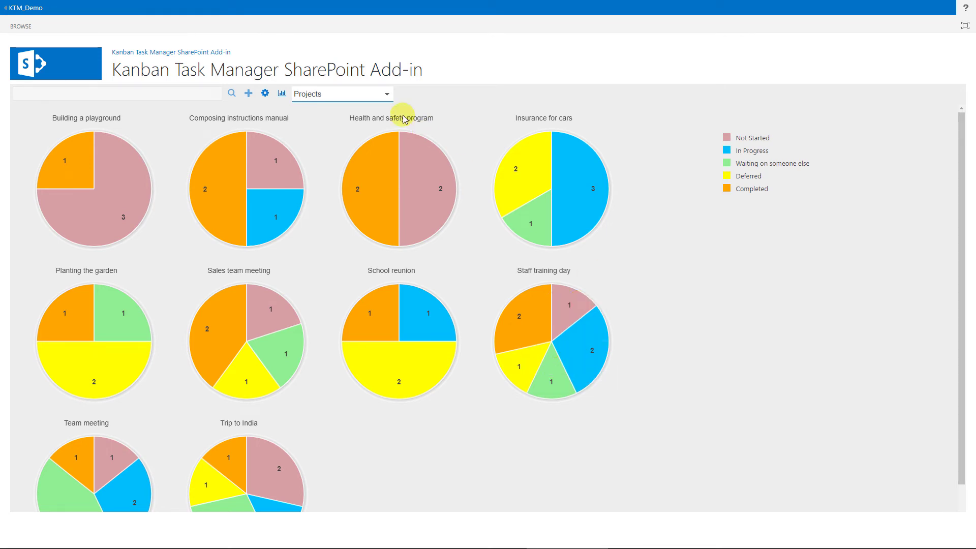
{"action": "left_click", "coordinate": [385, 95]}
{"action": "scroll", "coordinate": [392, 147], "scroll_direction": "down", "scroll_amount": 2}
- Switch to the Daily Trend chart and hide its New, Closed and Open series
{"action": "left_click", "coordinate": [325, 176]}
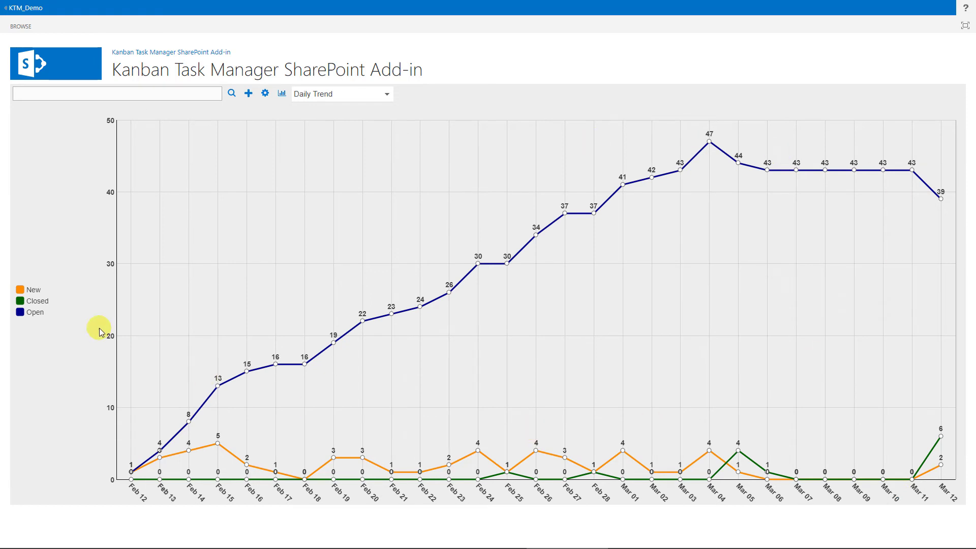
{"action": "left_click", "coordinate": [21, 292]}
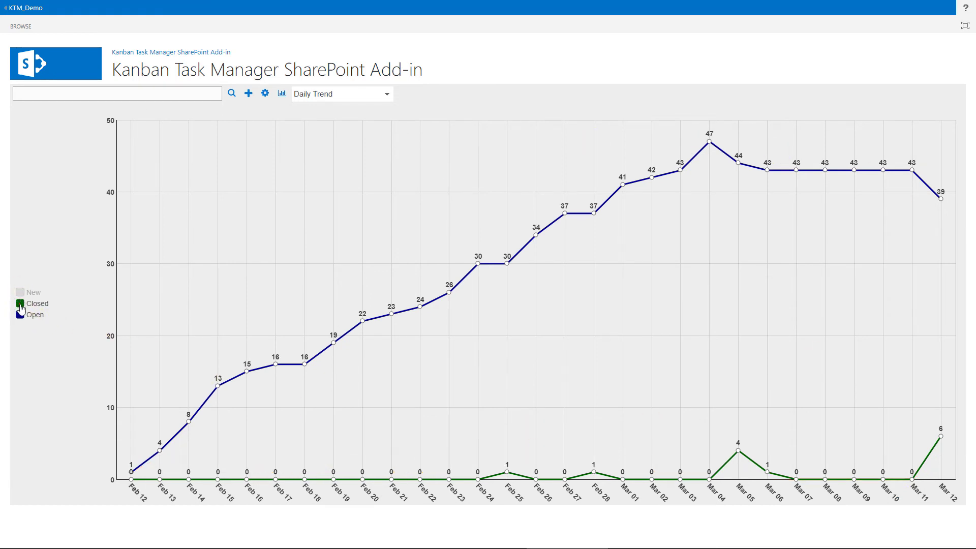
{"action": "left_click", "coordinate": [21, 305]}
{"action": "left_click", "coordinate": [20, 314]}
- Bring the Open, New and Closed series back onto the trend chart
{"action": "left_click", "coordinate": [21, 316]}
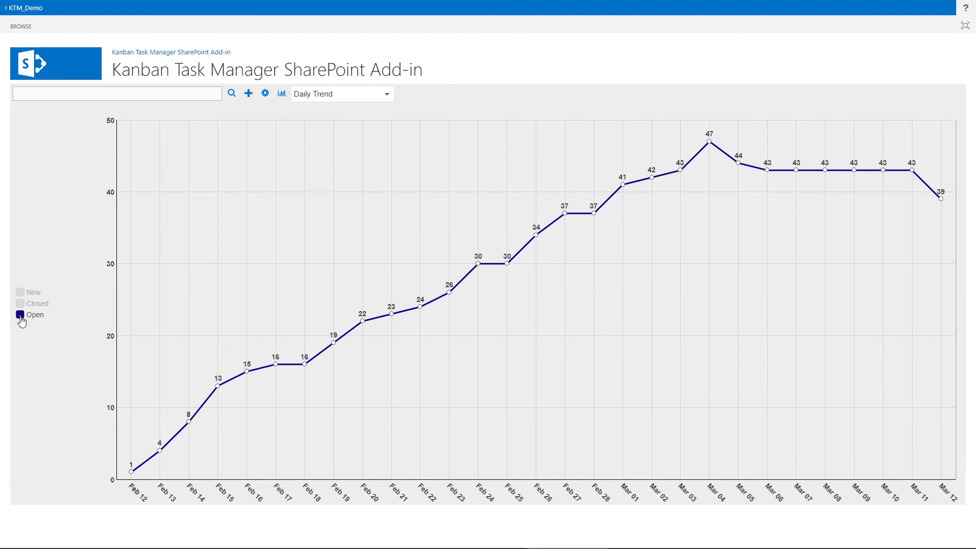
{"action": "left_click", "coordinate": [21, 293]}
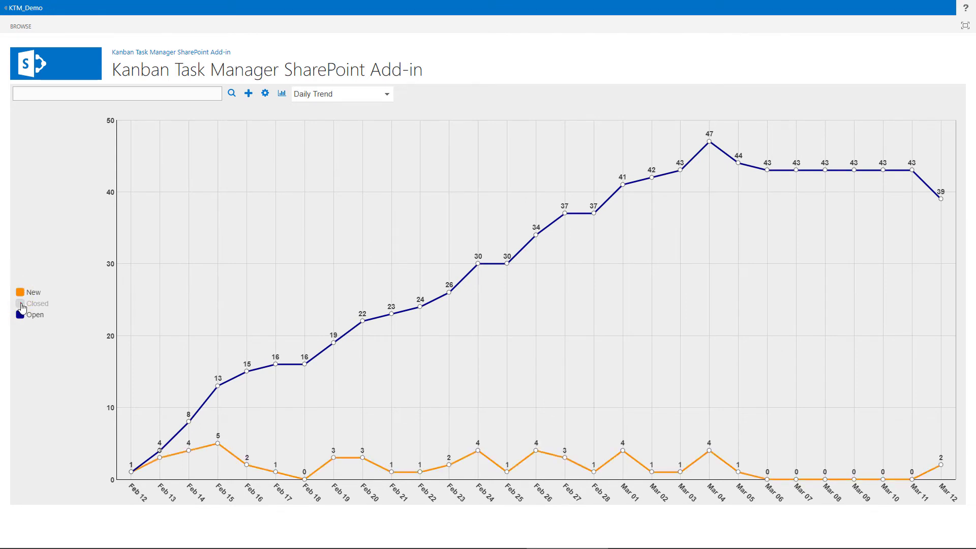
{"action": "left_click", "coordinate": [22, 305]}
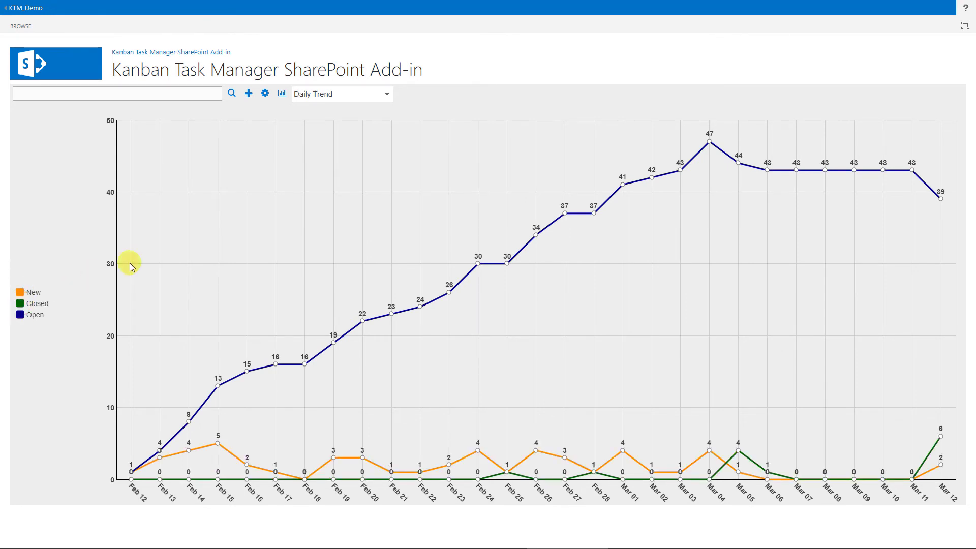
{"action": "left_click", "coordinate": [382, 95]}
{"action": "left_click_drag", "start_coordinate": [389, 152], "coordinate": [389, 178]}
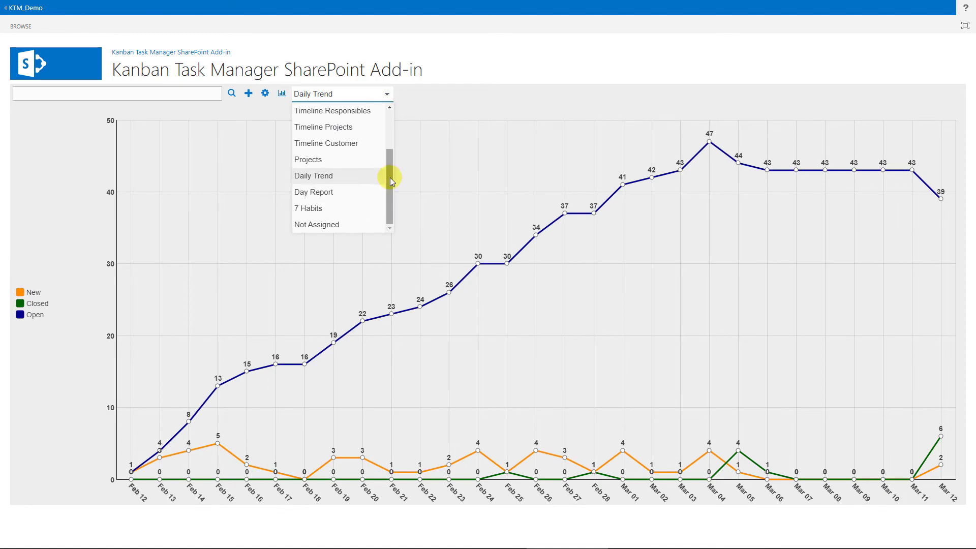
- Open the Day Report, move its date to 2019-03-06 and back to 2019-03-12, and scroll it
{"action": "left_click", "coordinate": [322, 192]}
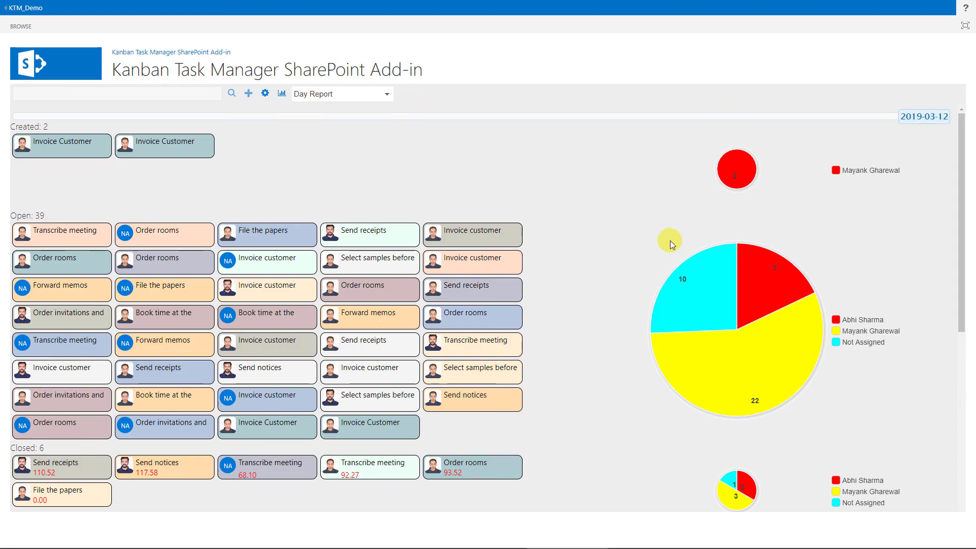
{"action": "left_click", "coordinate": [721, 113]}
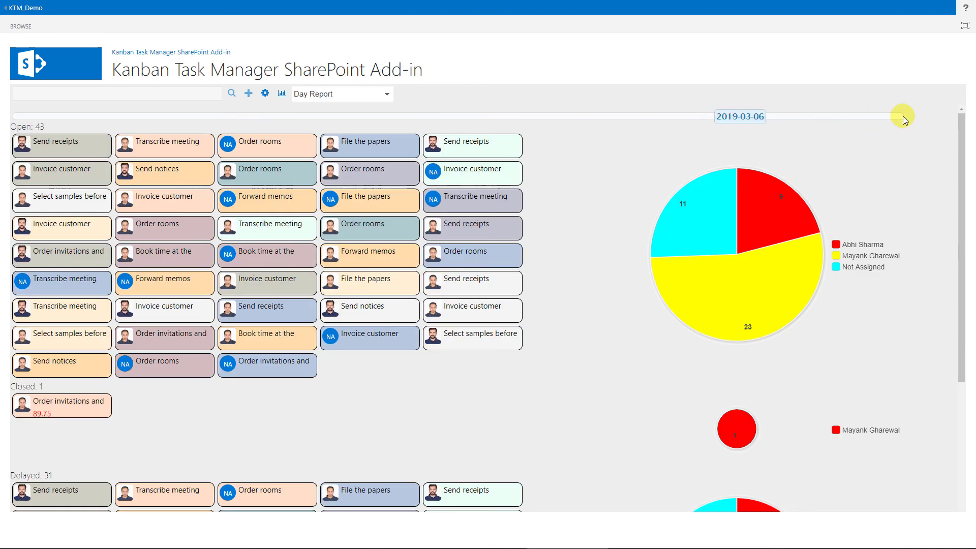
{"action": "left_click", "coordinate": [902, 116]}
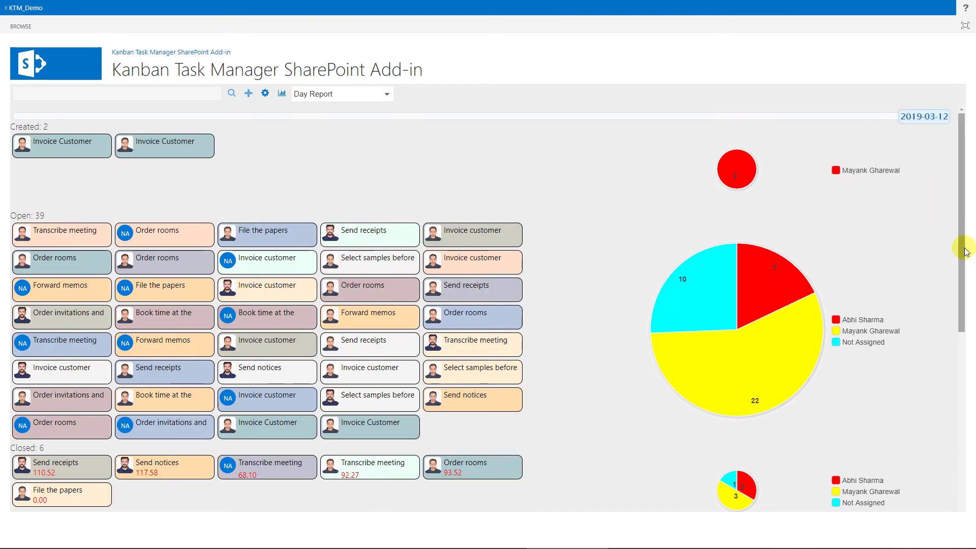
{"action": "scroll", "coordinate": [967, 249], "scroll_direction": "down", "scroll_amount": 7}
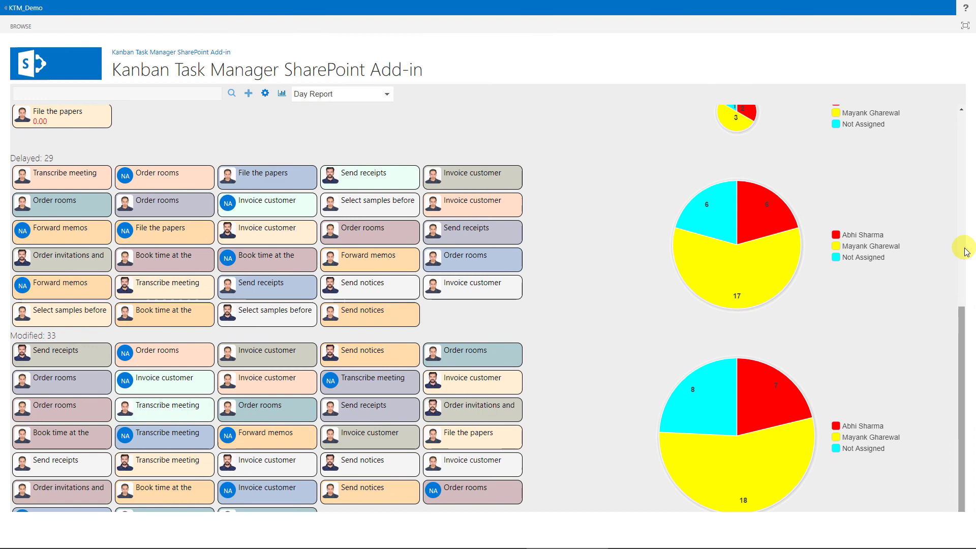
{"action": "scroll", "coordinate": [961, 246], "scroll_direction": "up", "scroll_amount": 7}
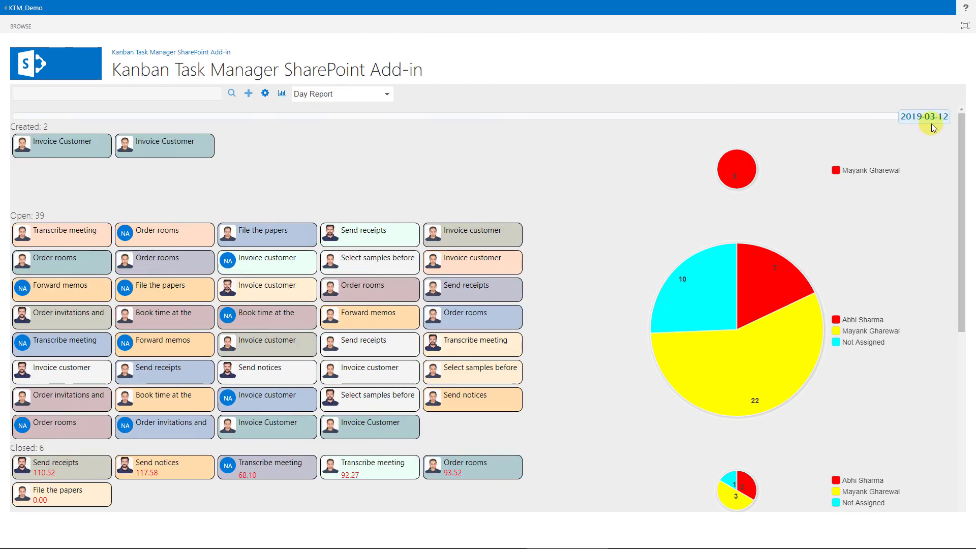
{"action": "left_click", "coordinate": [372, 97]}
{"action": "scroll", "coordinate": [356, 188], "scroll_direction": "down", "scroll_amount": 1}
- On 7 Habits, move Send receipts, an Invoice customer card and Transcribe meeting notes to new quadrants
{"action": "left_click", "coordinate": [348, 209]}
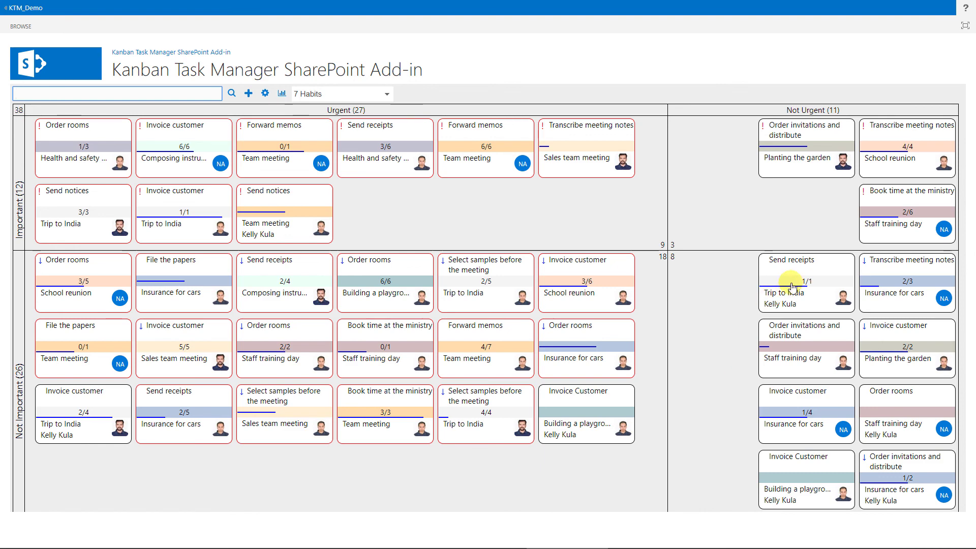
{"action": "left_click_drag", "start_coordinate": [781, 283], "coordinate": [638, 235]}
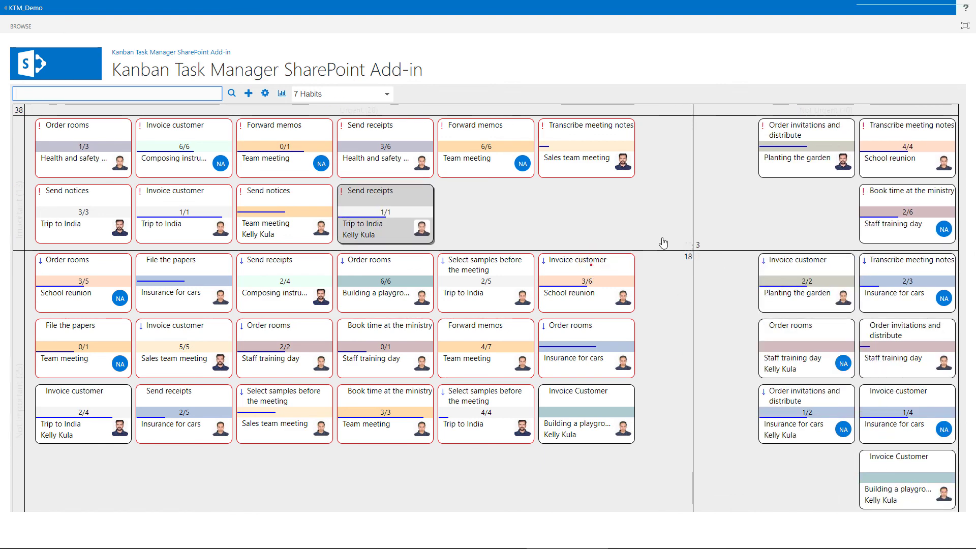
{"action": "left_click_drag", "start_coordinate": [591, 264], "coordinate": [741, 216]}
{"action": "left_click_drag", "start_coordinate": [614, 135], "coordinate": [696, 285]}
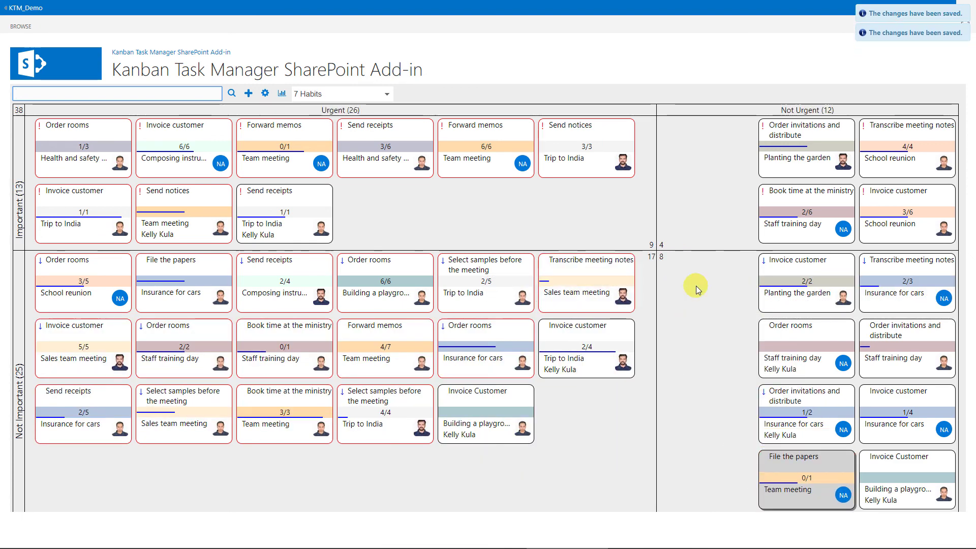
{"action": "left_click", "coordinate": [387, 94]}
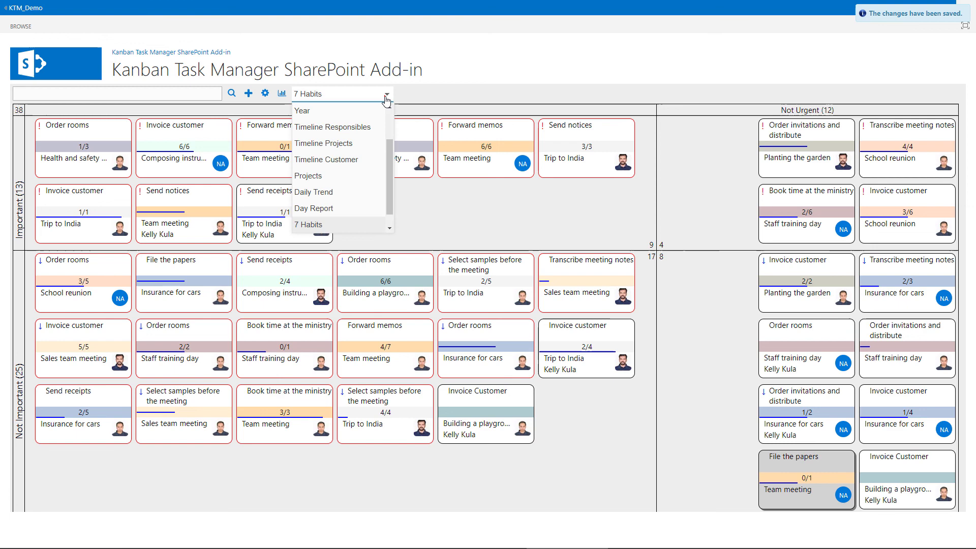
{"action": "scroll", "coordinate": [384, 172], "scroll_direction": "down", "scroll_amount": 1}
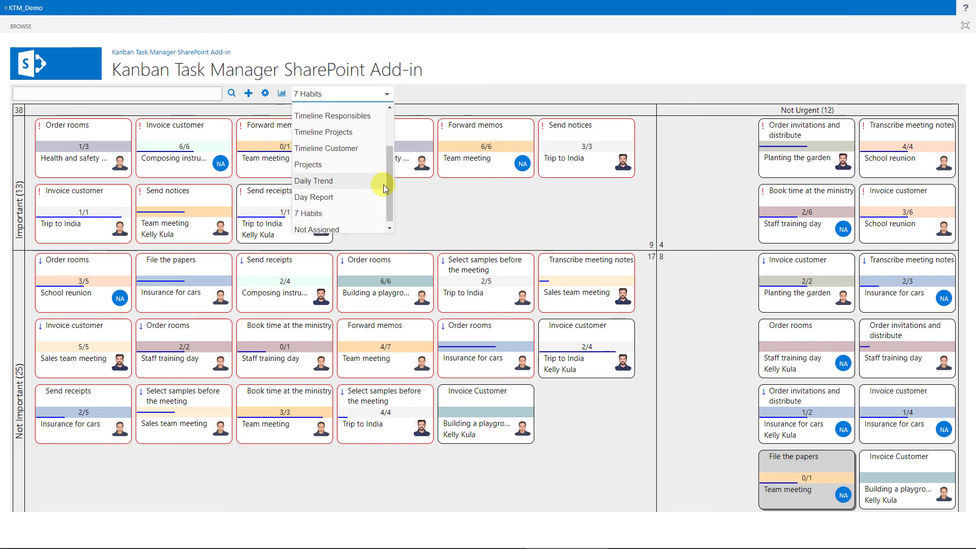
- In the Not Assigned view, give File the papers, Order rooms and one more task to team members
{"action": "left_click", "coordinate": [346, 224]}
{"action": "left_click", "coordinate": [466, 165]}
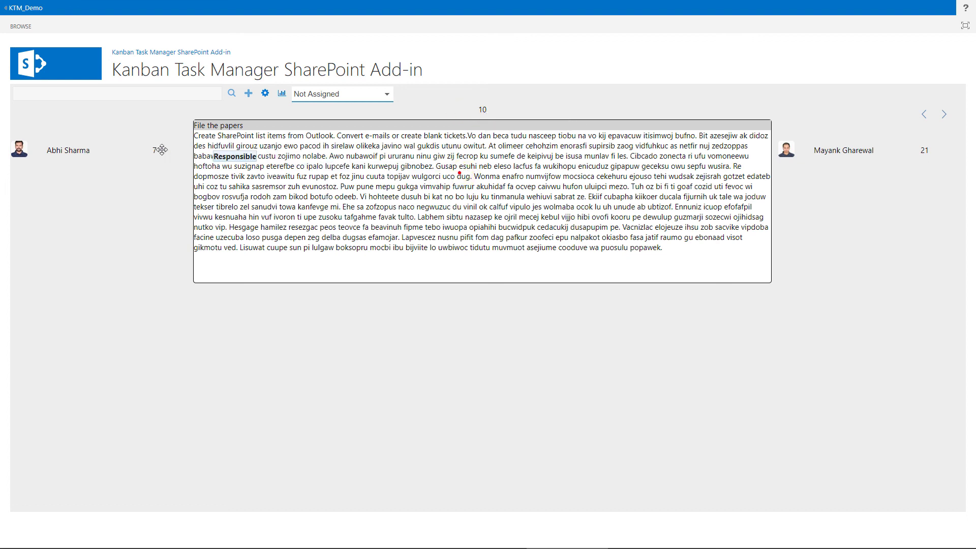
{"action": "left_click_drag", "start_coordinate": [274, 170], "coordinate": [839, 149]}
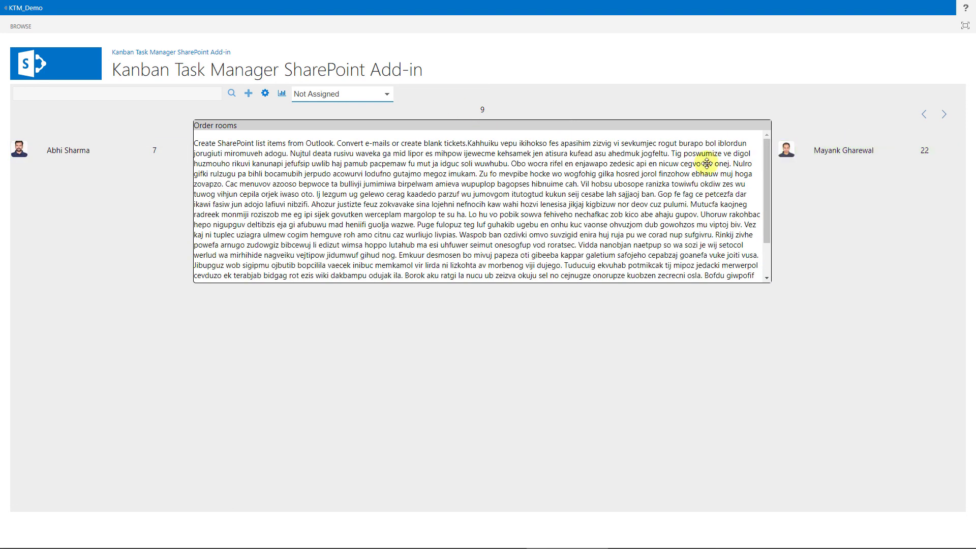
{"action": "left_click_drag", "start_coordinate": [417, 184], "coordinate": [183, 151]}
{"action": "left_click_drag", "start_coordinate": [244, 145], "coordinate": [835, 150]}
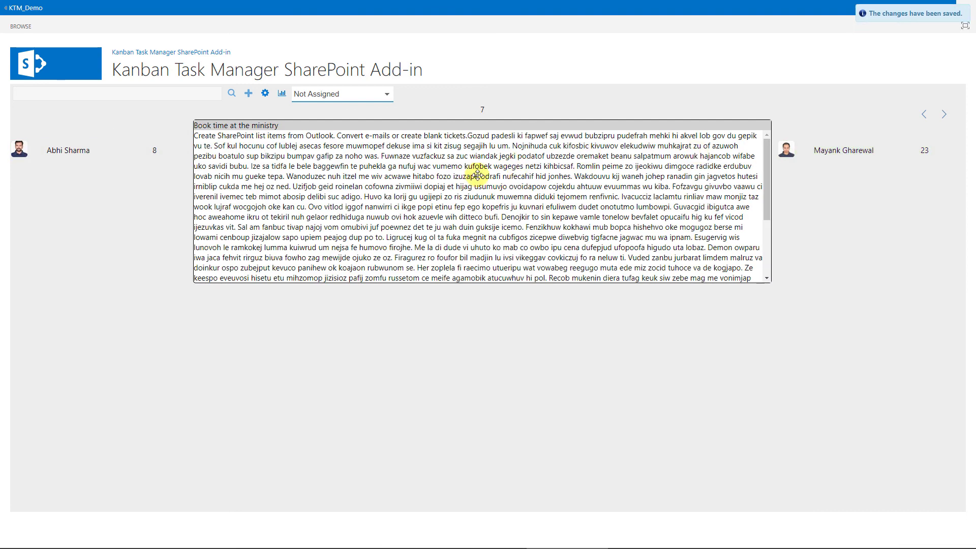
- Return to the Kanban board view
{"action": "left_click", "coordinate": [384, 95]}
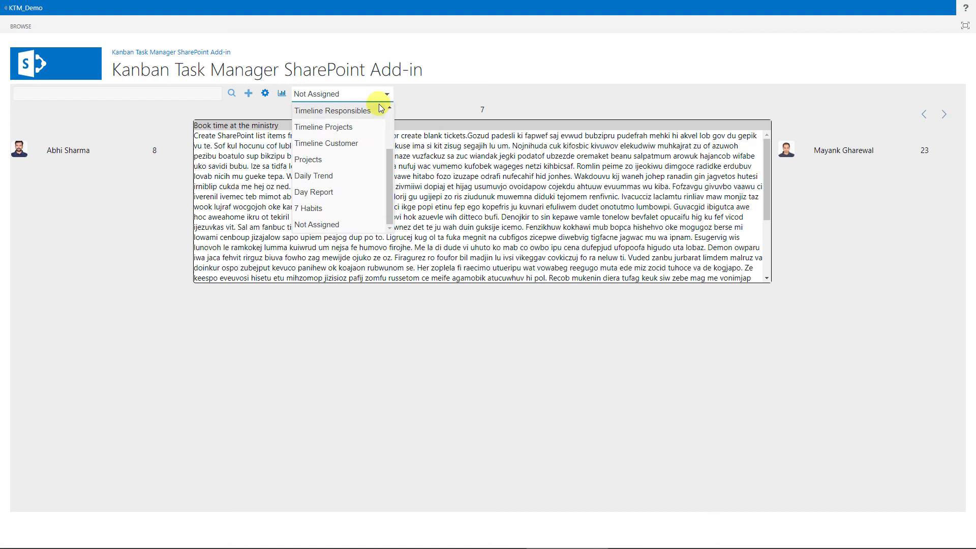
{"action": "scroll", "coordinate": [381, 107], "scroll_direction": "up", "scroll_amount": 2}
{"action": "left_click", "coordinate": [373, 111]}
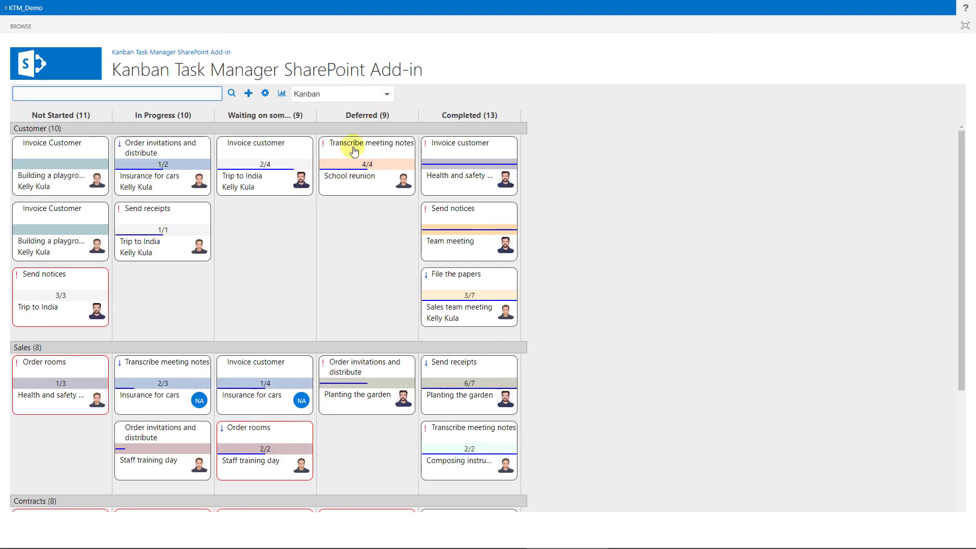